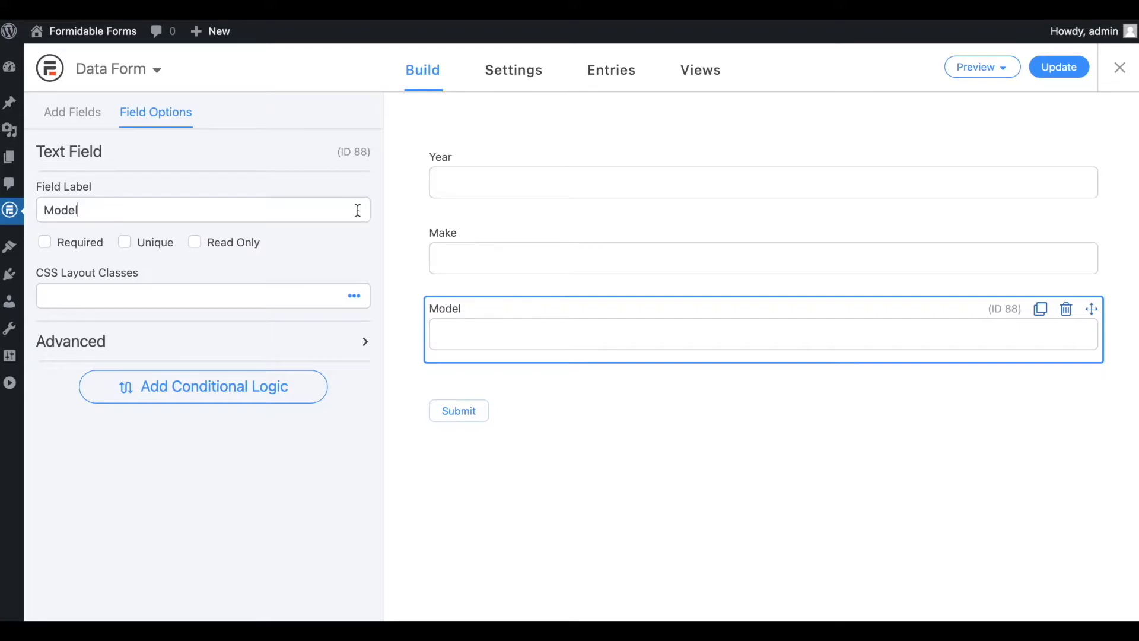
Save the Data Form with its Year, Make and Model fields and open a preview of it
left_click(1044, 74)
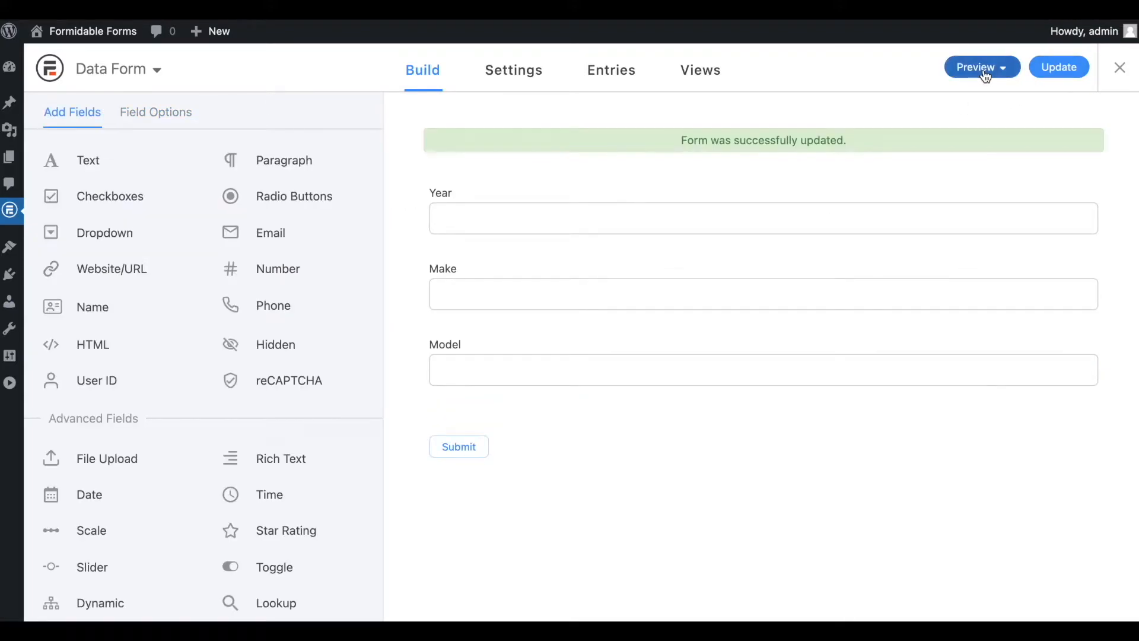
left_click(985, 68)
left_click(948, 113)
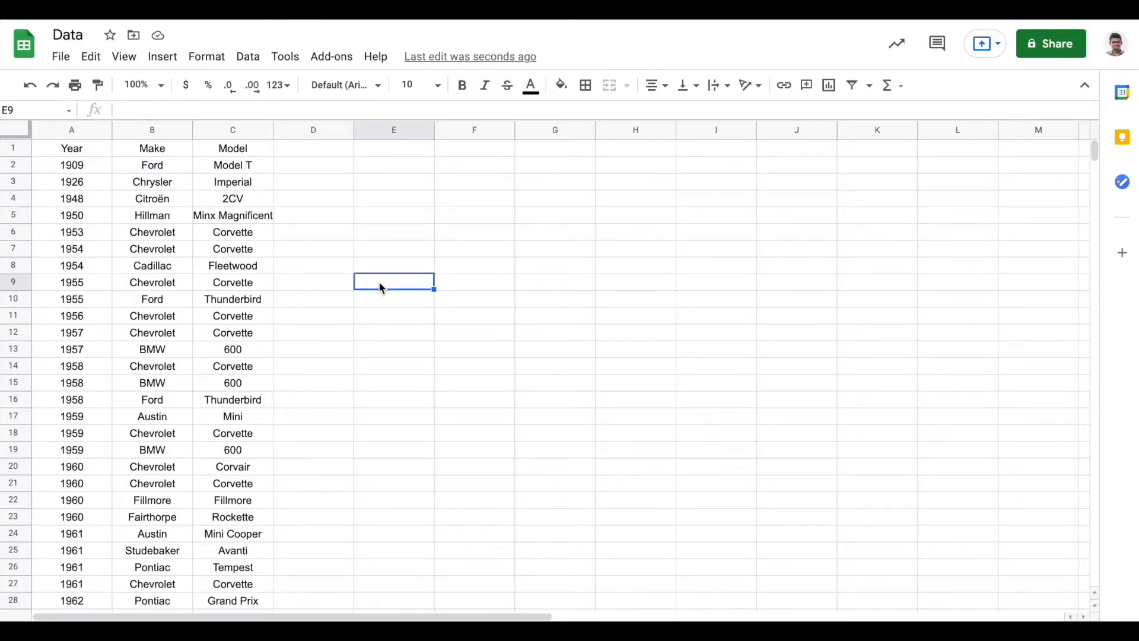
Switch to the Data spreadsheet in Google Sheets, look through its rows and download the current sheet as comma-separated values (.csv)
scroll(380, 283, "down", 20)
scroll(380, 284, "down", 6)
scroll(379, 283, "up", 20)
left_click(57, 57)
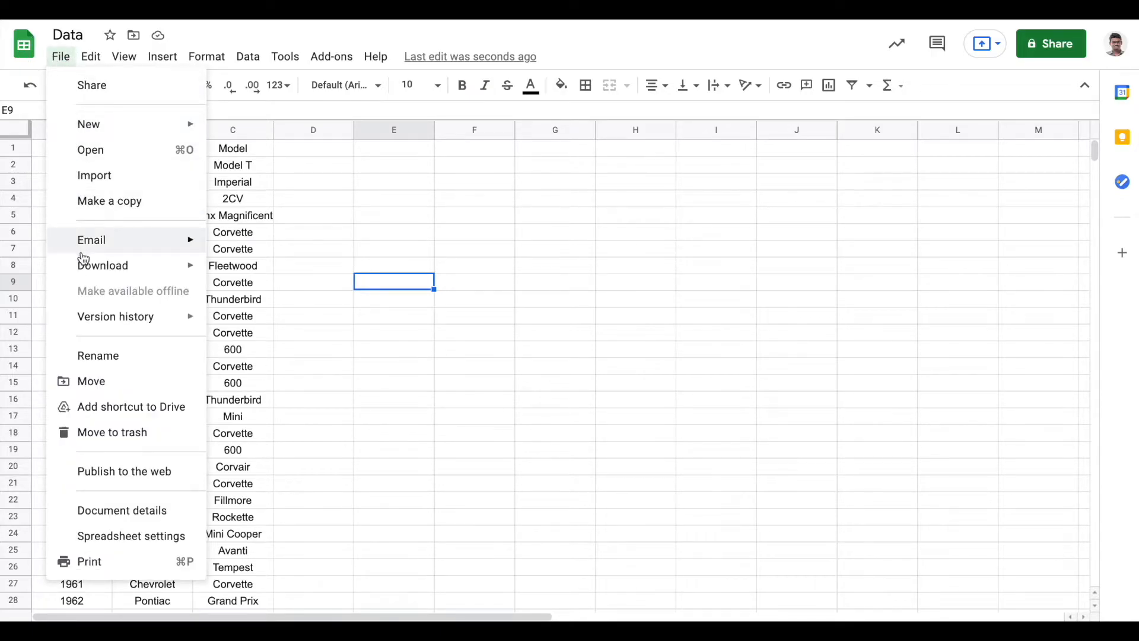
mouse_move(84, 265)
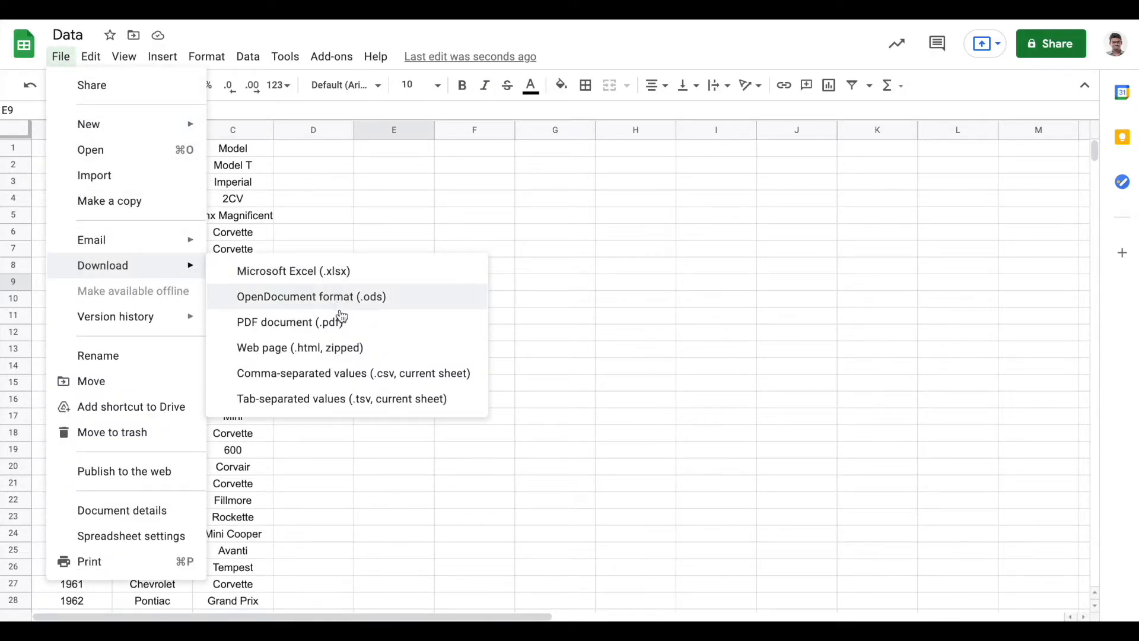
left_click(326, 382)
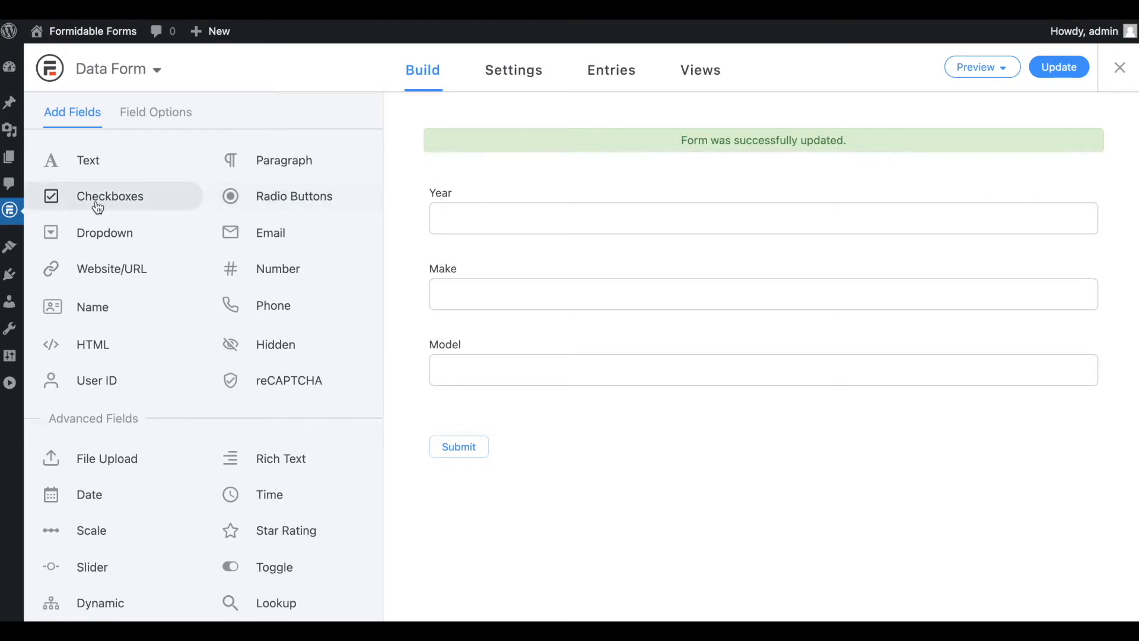
Return to Formidable Forms in WordPress and choose Data - Sheet1.csv as the file to import
mouse_move(10, 210)
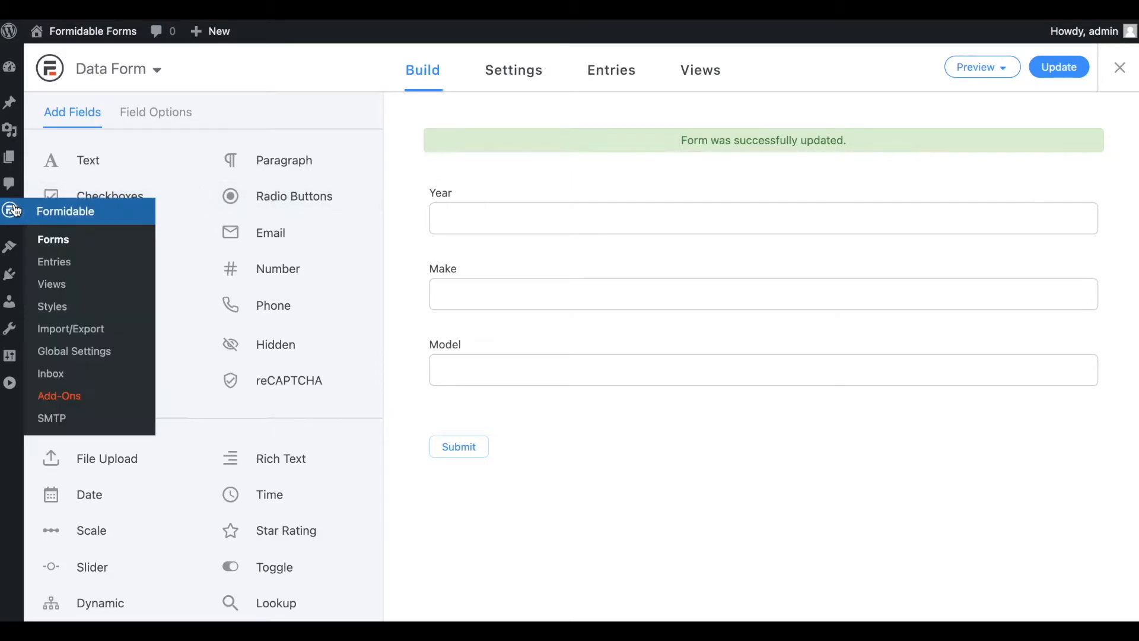
left_click(69, 330)
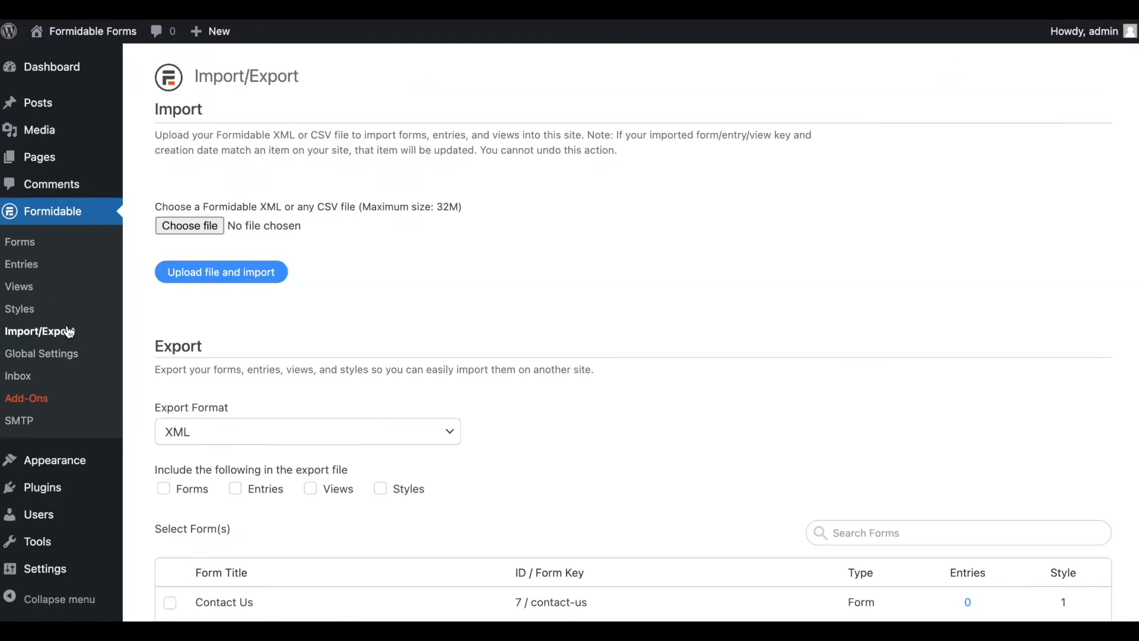
left_click(192, 226)
left_click(474, 215)
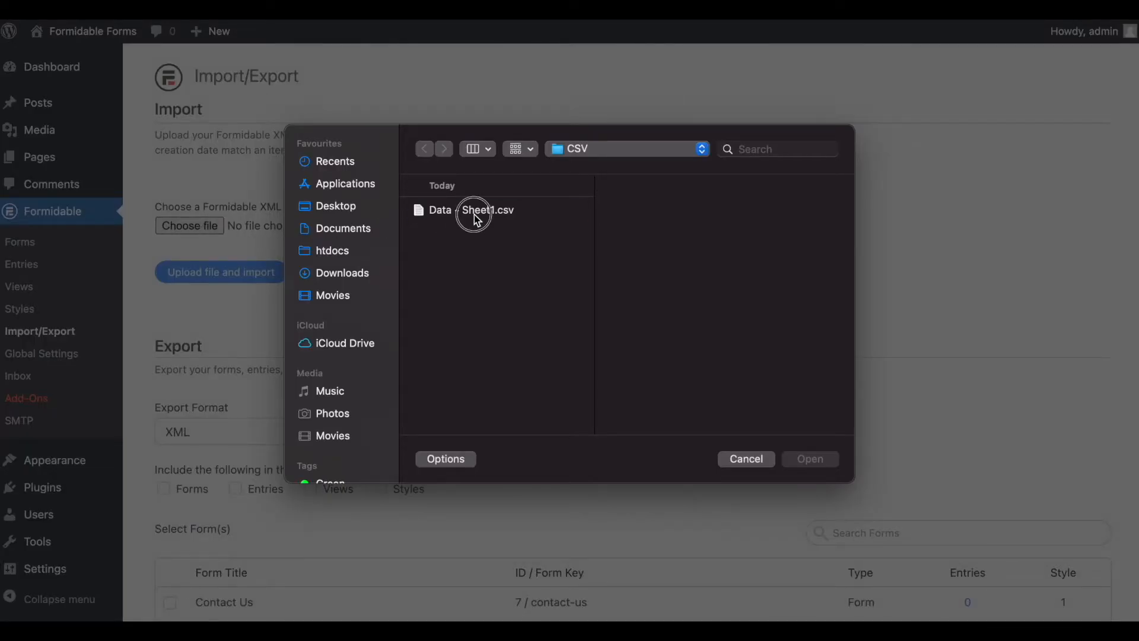
left_click(821, 461)
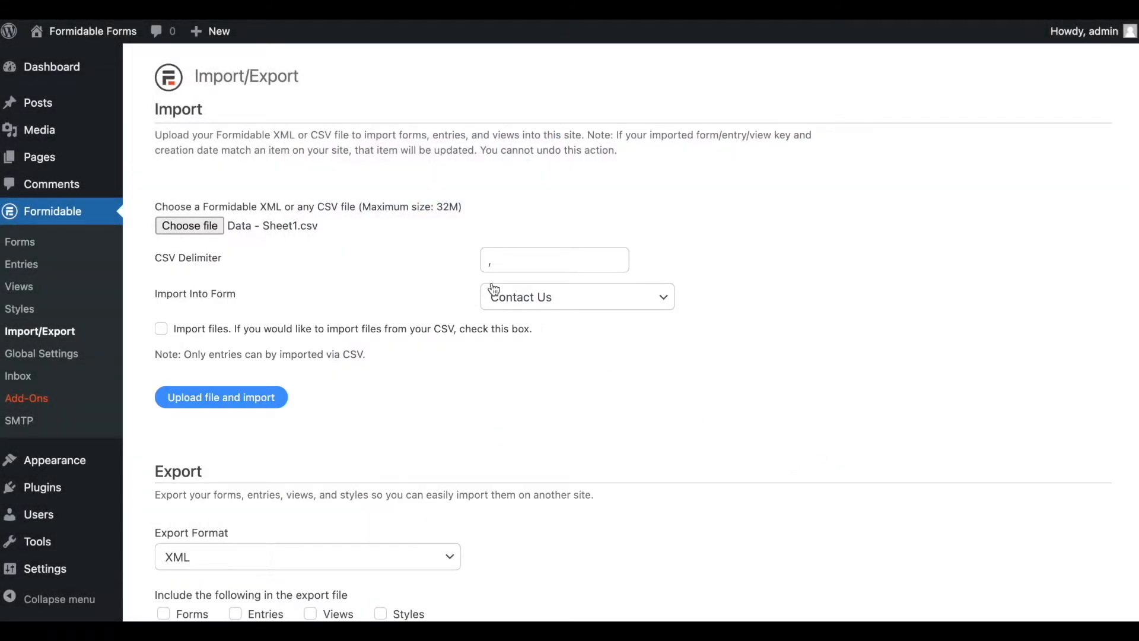
Import the CSV into Data Form with matching Year, Make and Model field mapping, and look through the imported entries
left_click(536, 298)
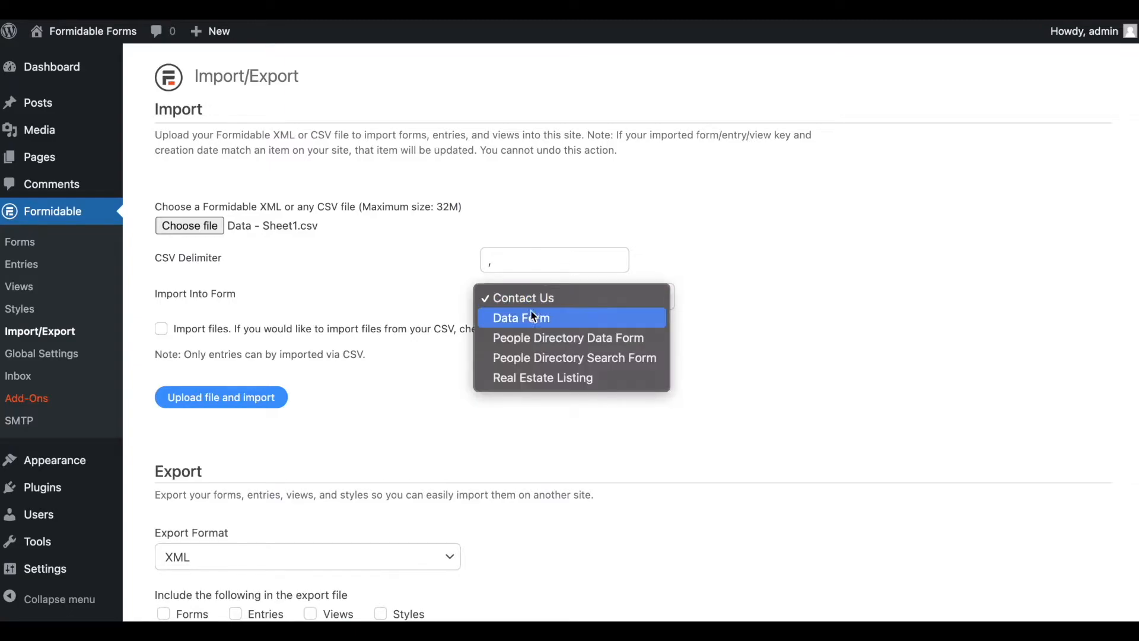
left_click(534, 318)
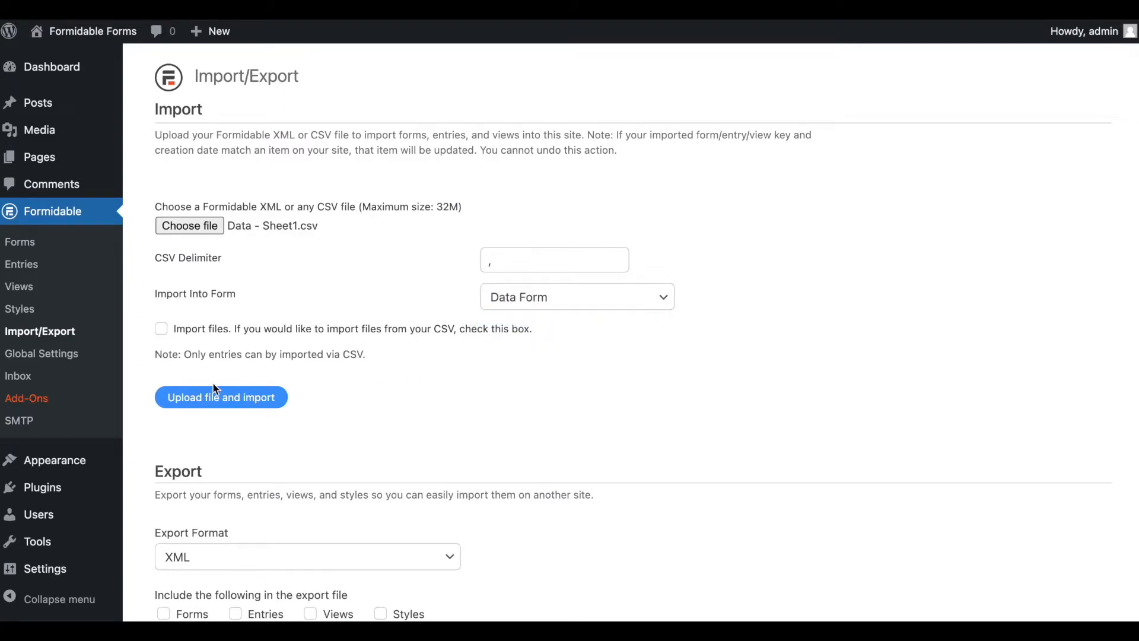
left_click(195, 401)
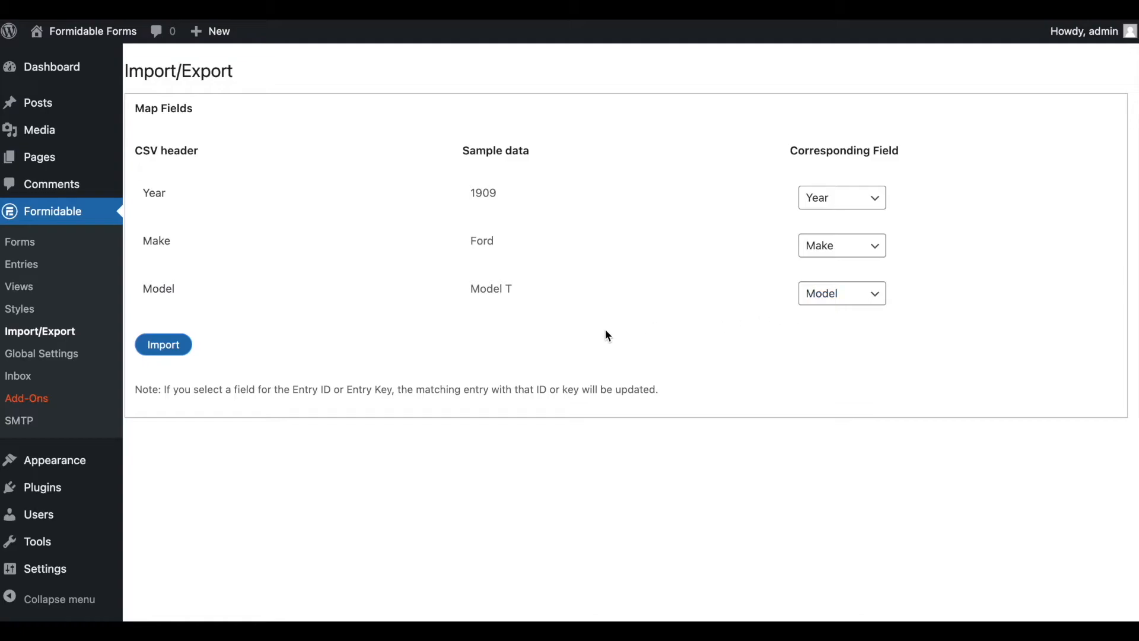
left_click(165, 349)
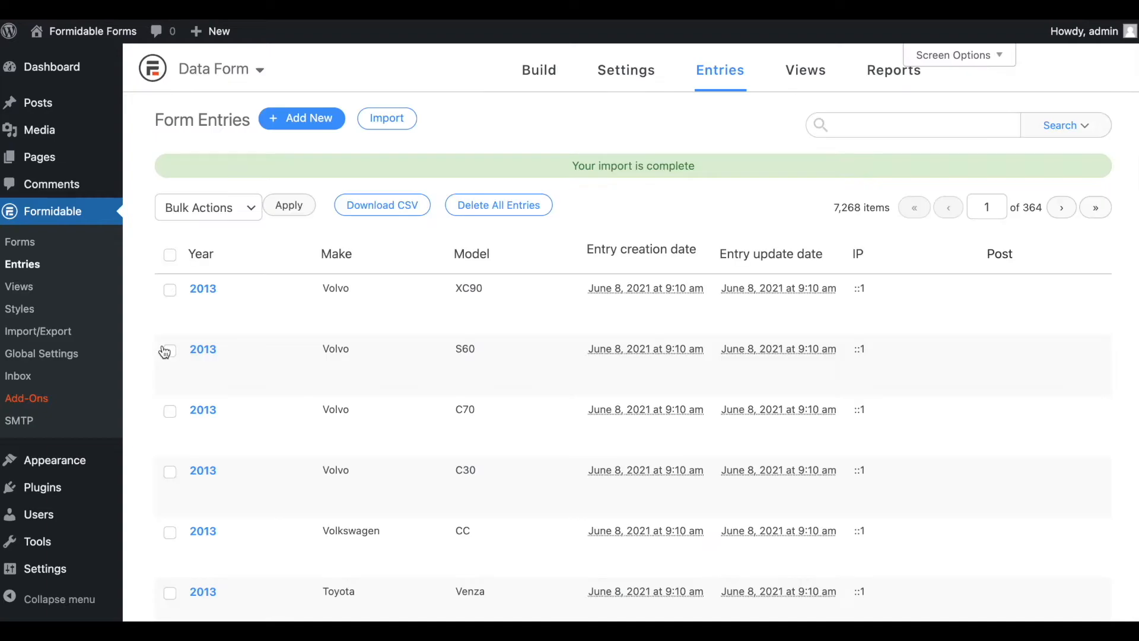
scroll(165, 352, "down", 8)
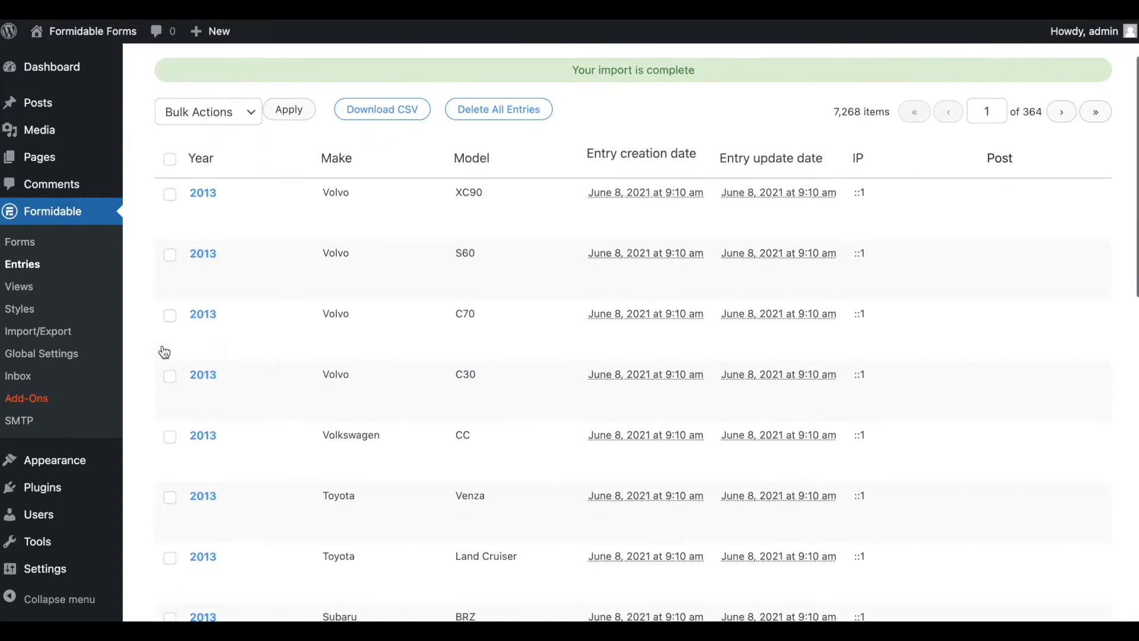
scroll(165, 353, "down", 8)
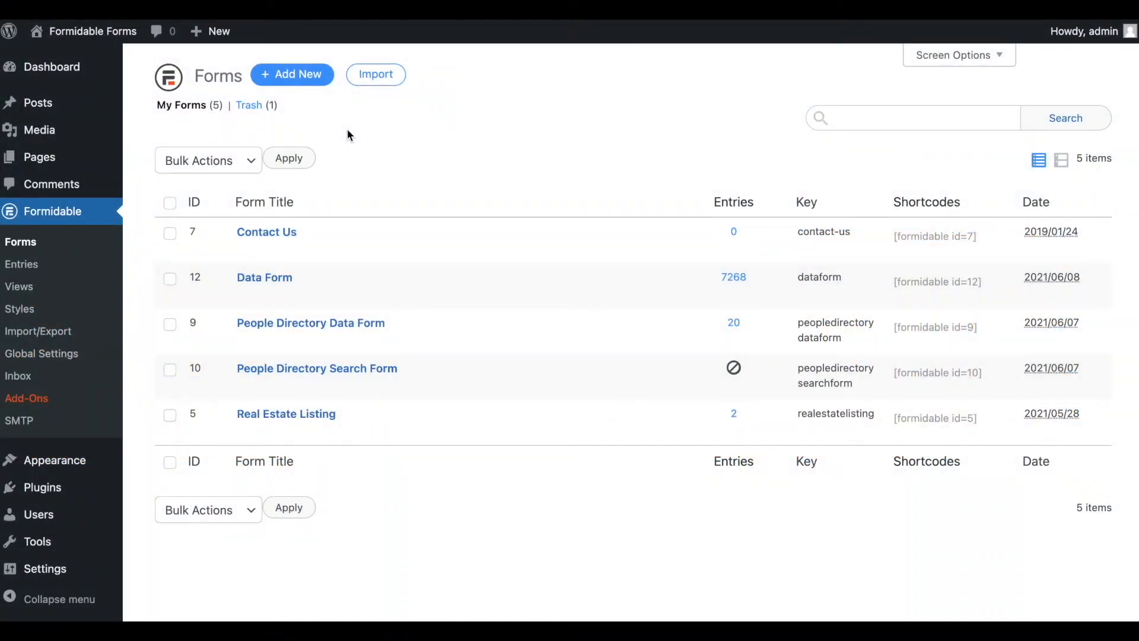
Create a new blank form named Public Form
left_click(307, 75)
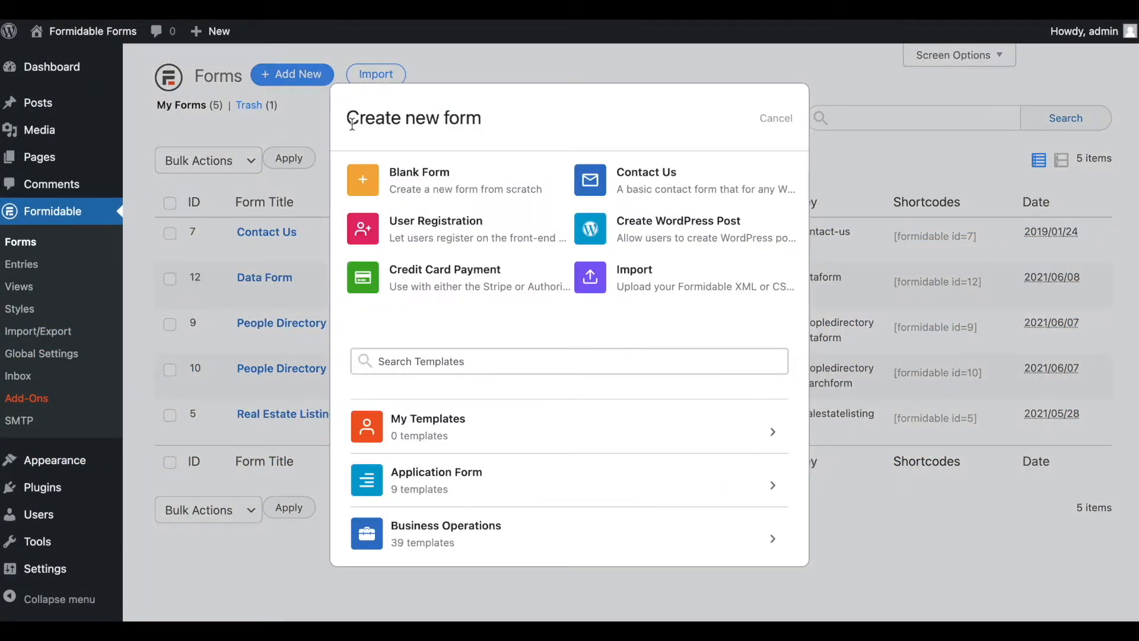
left_click(393, 188)
type("Public Form")
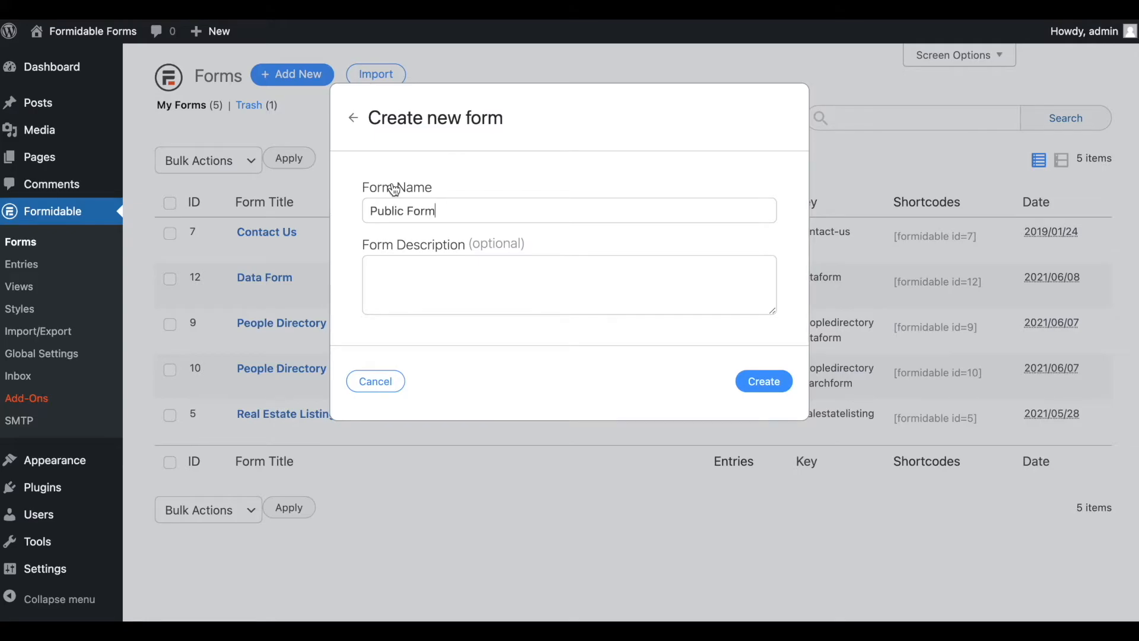
left_click(763, 383)
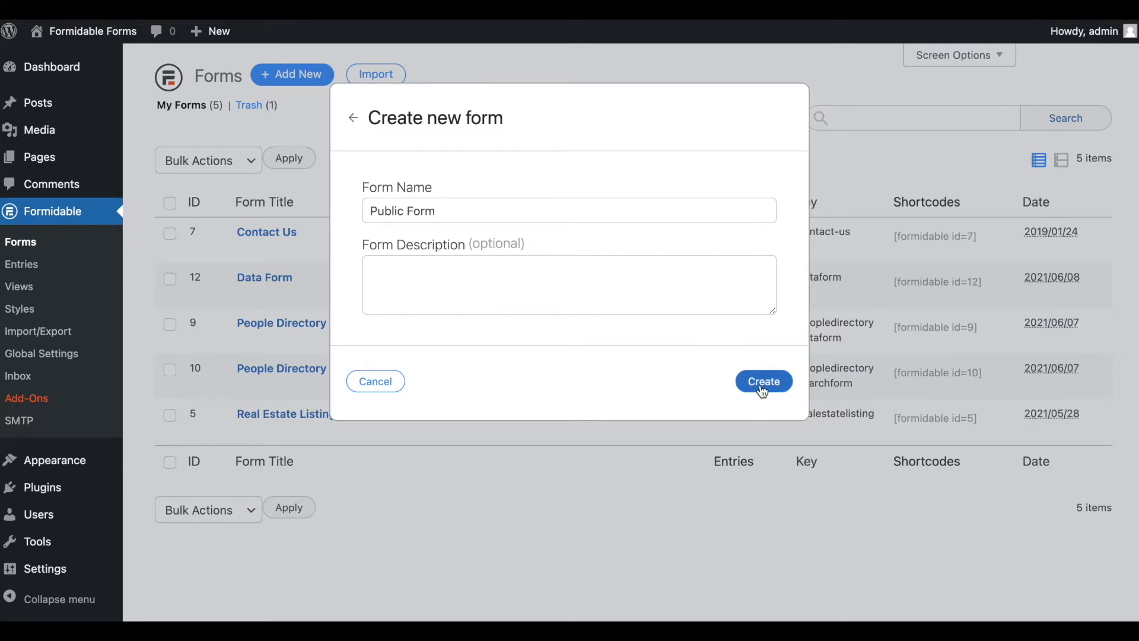
Add three Lookup fields to the Public Form
scroll(372, 387, "down", 4)
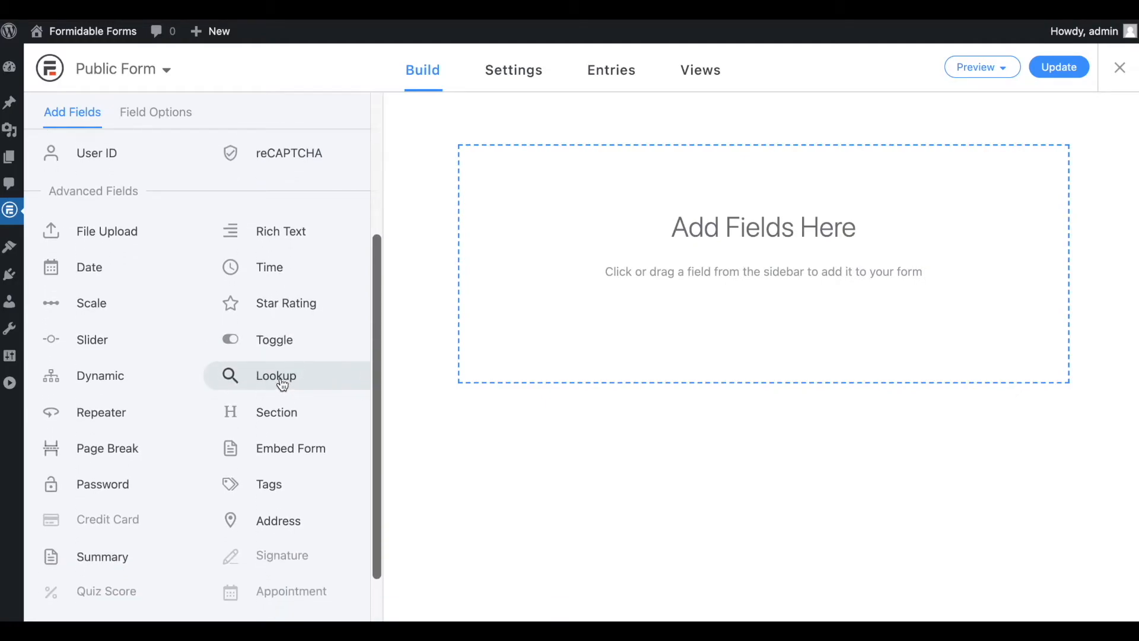
left_click(282, 385)
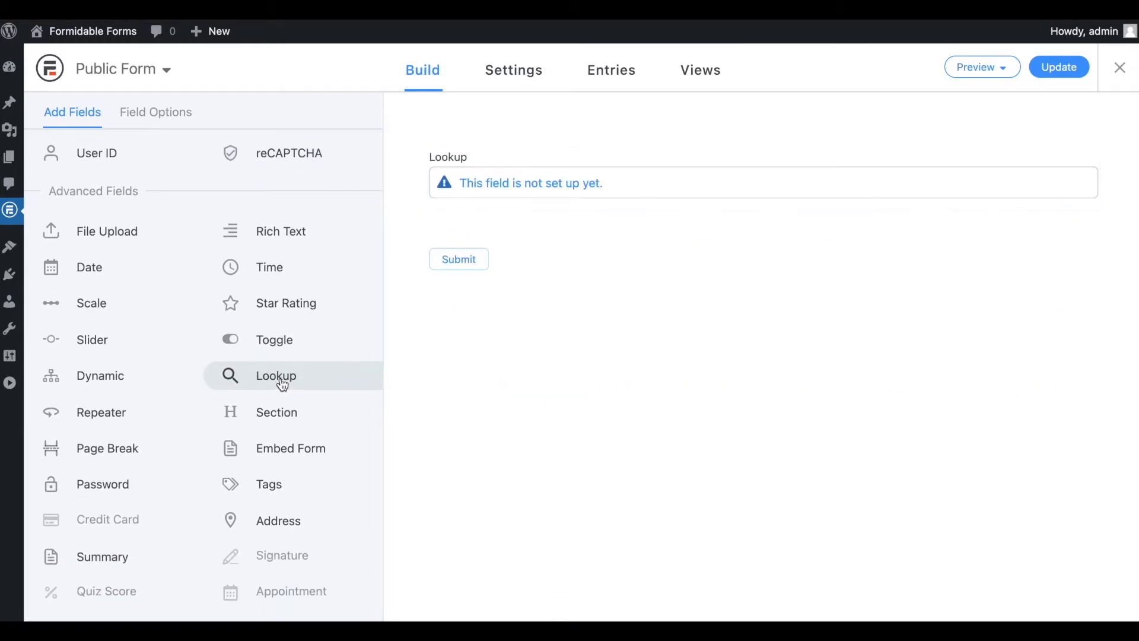
left_click(283, 384)
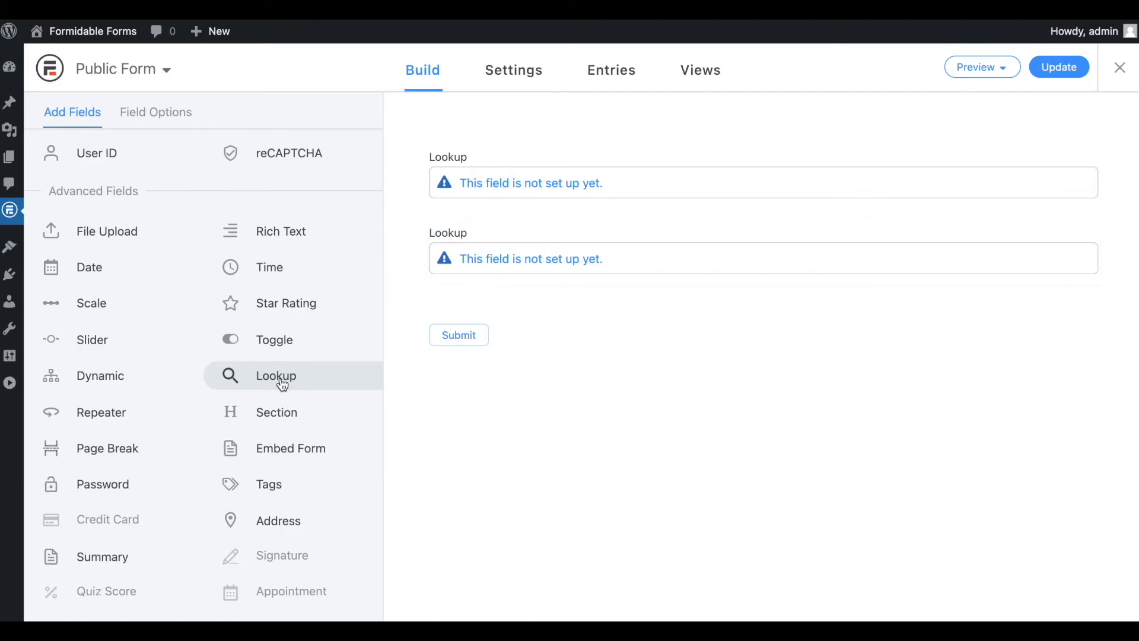
left_click(282, 384)
Label the three lookup fields Select Year, Select Make and Select Model in order, and save the form
left_click(458, 194)
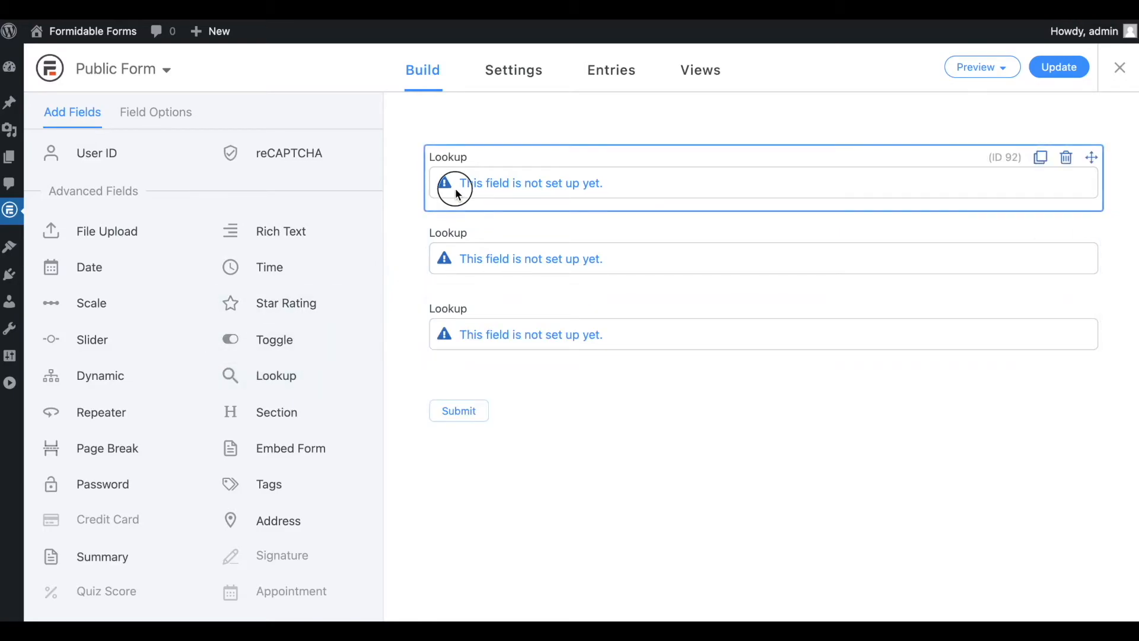
scroll(298, 189, "up", 4)
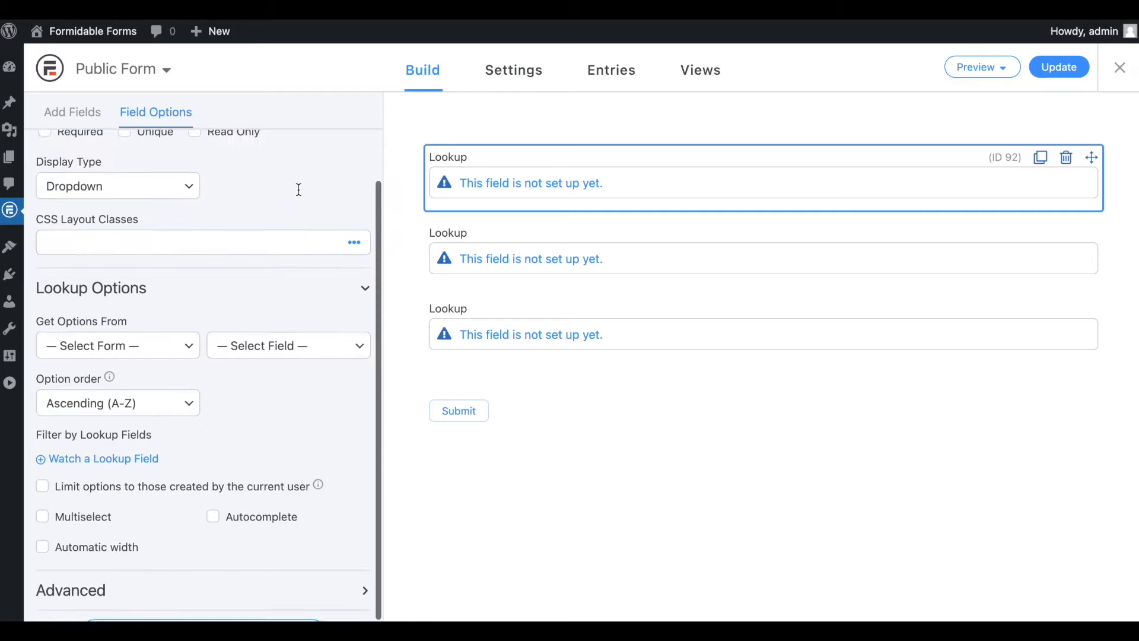
triple_click(271, 208)
type("Select Year")
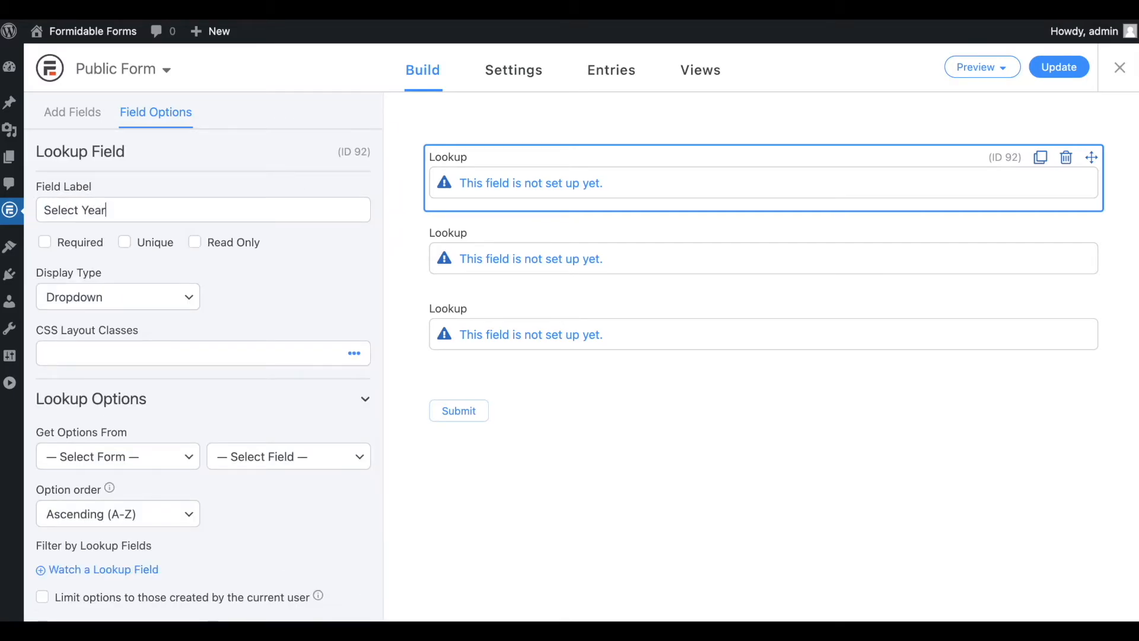
left_click(437, 242)
type("Select Make")
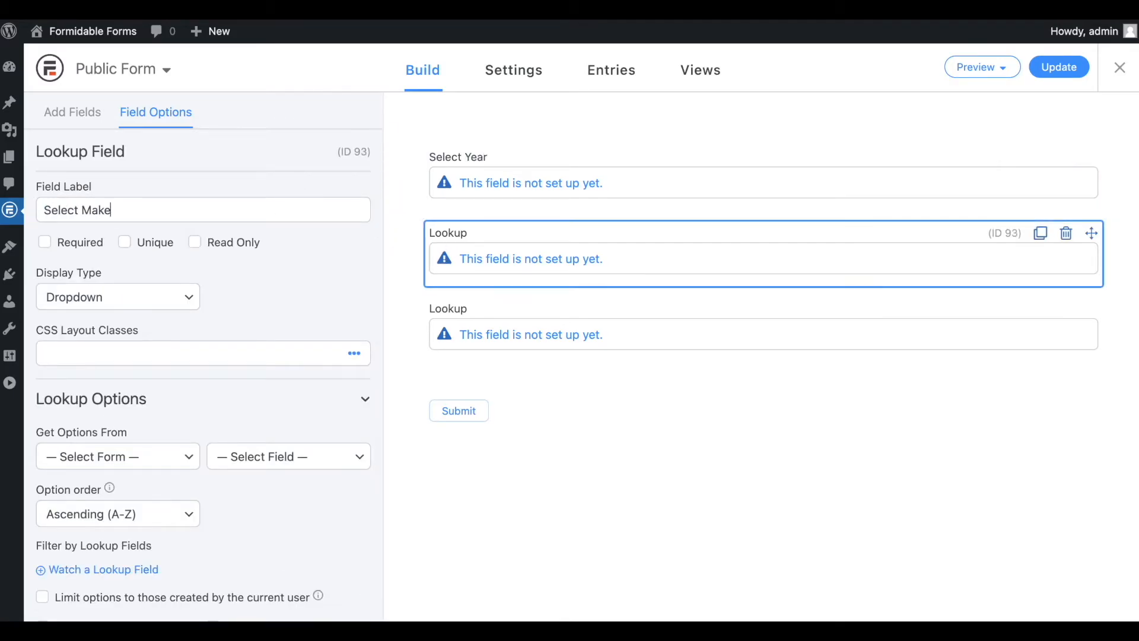
left_click(465, 314)
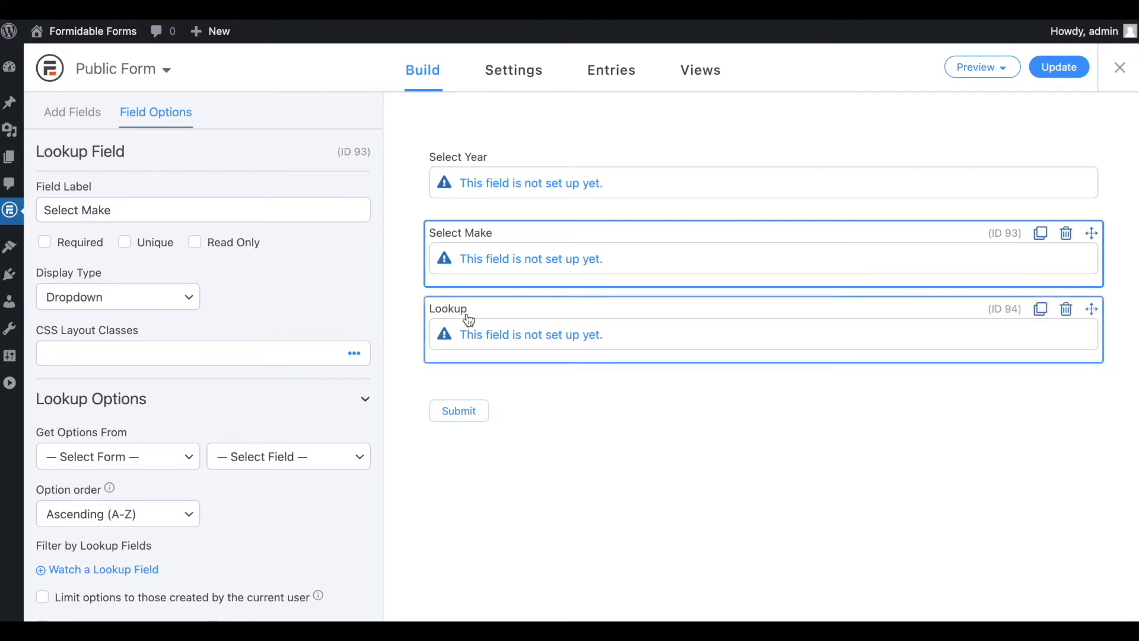
type("Select Model")
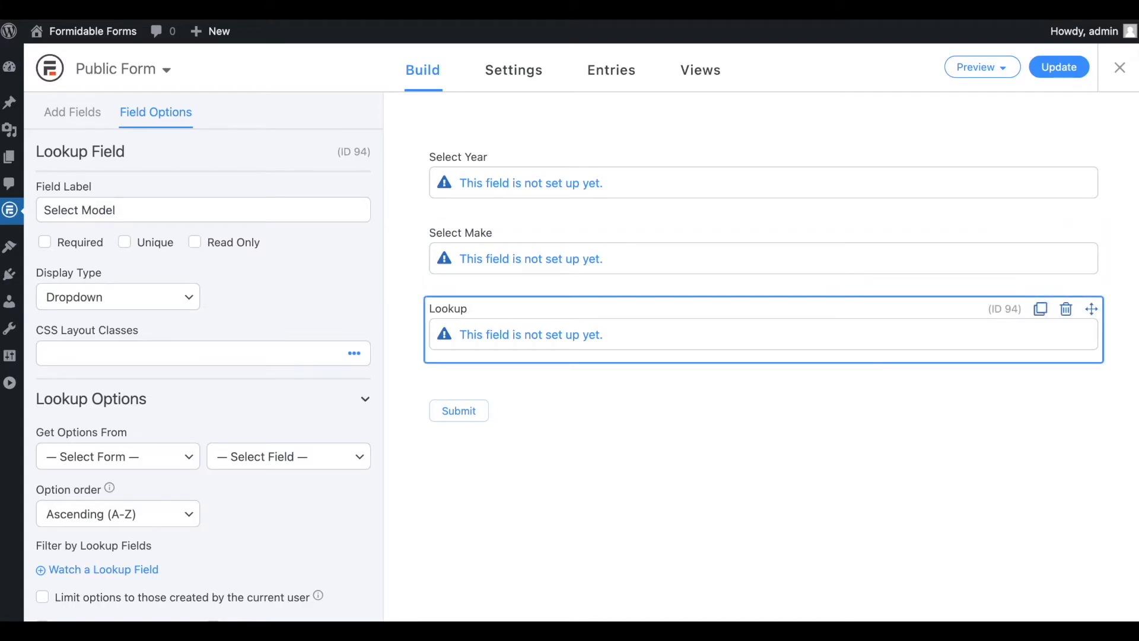
left_click(1047, 80)
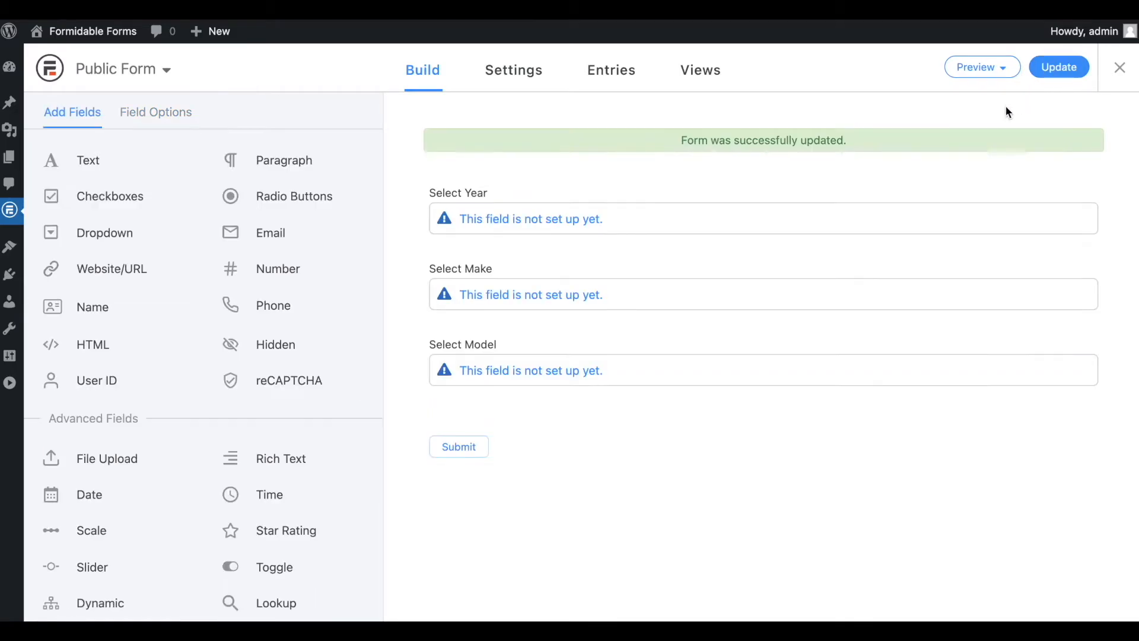
Set the Select Year lookup field to get its options from the Year field of Data Form
left_click(551, 223)
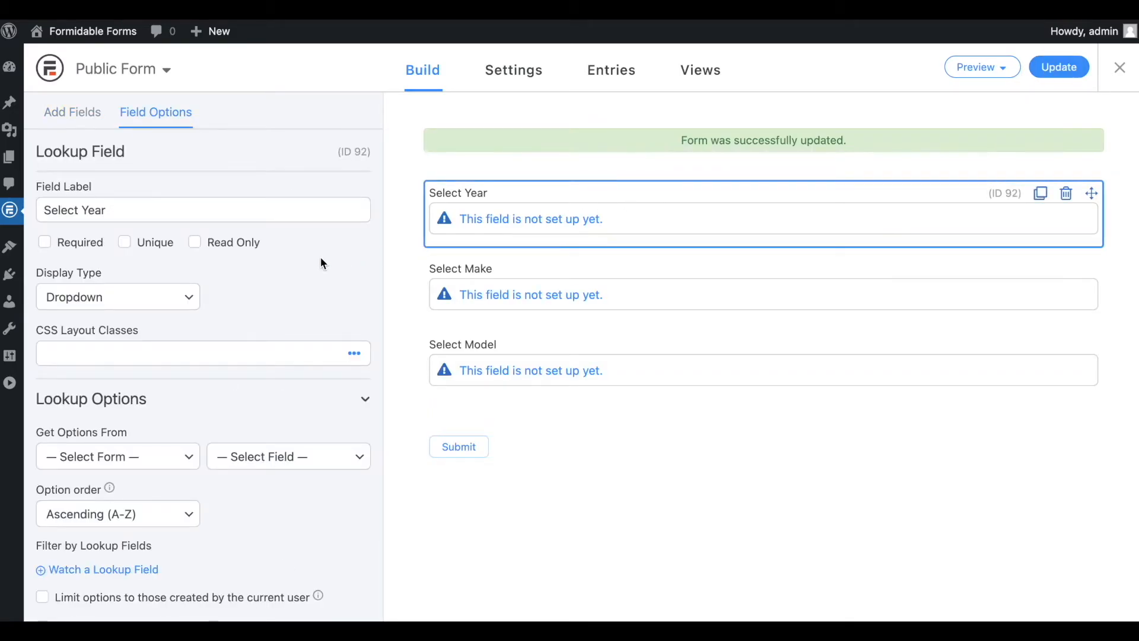
scroll(321, 258, "down", 3)
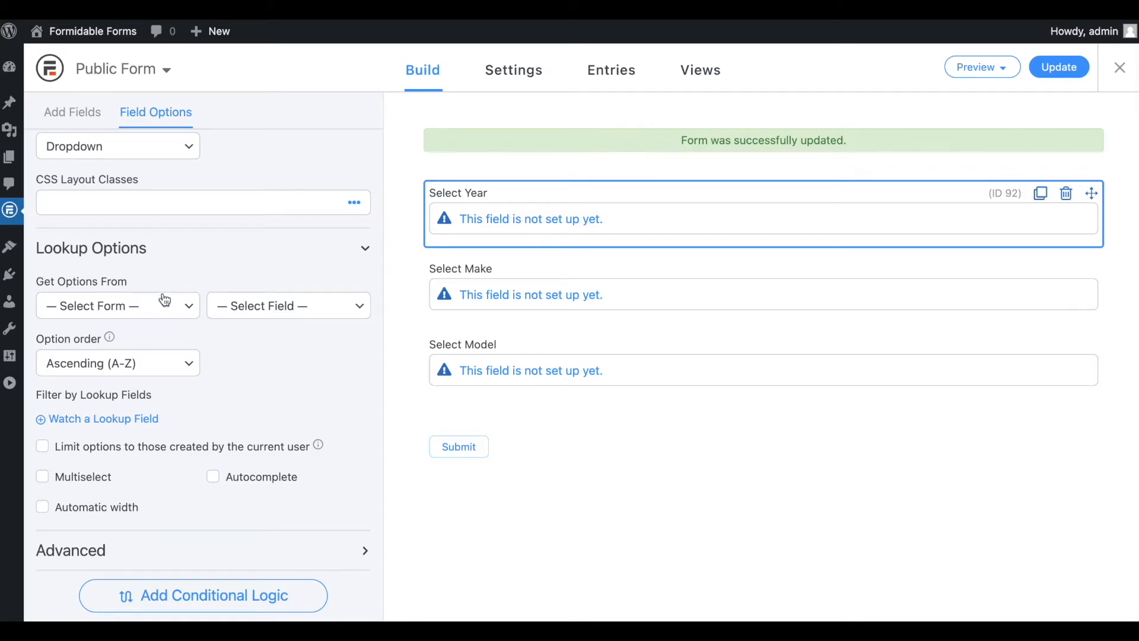
left_click(149, 309)
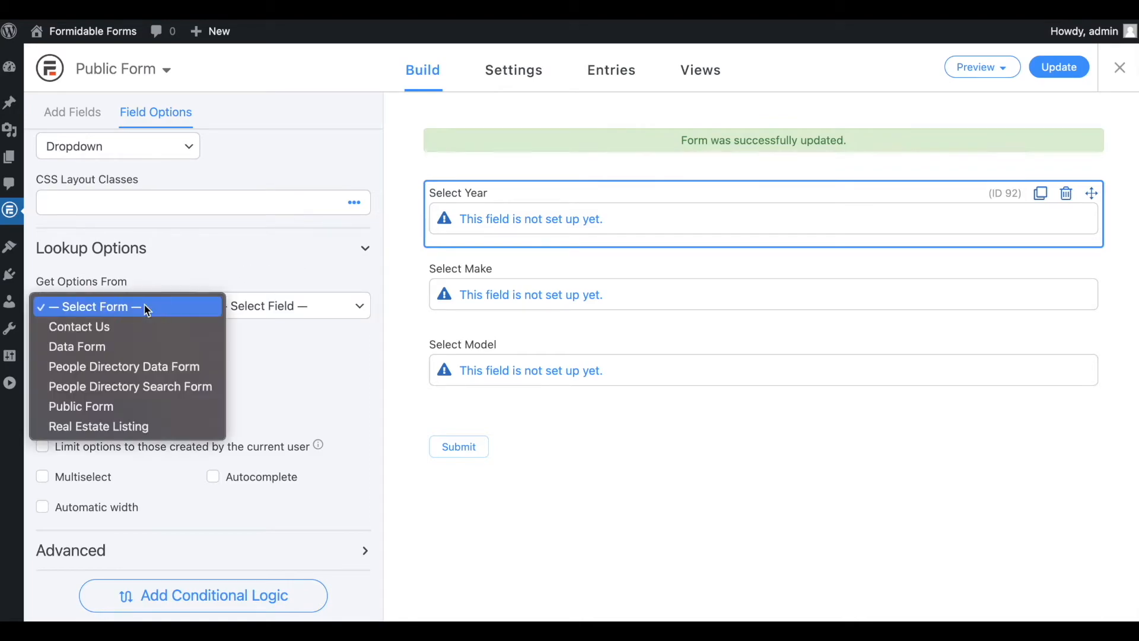
left_click(139, 346)
left_click(242, 307)
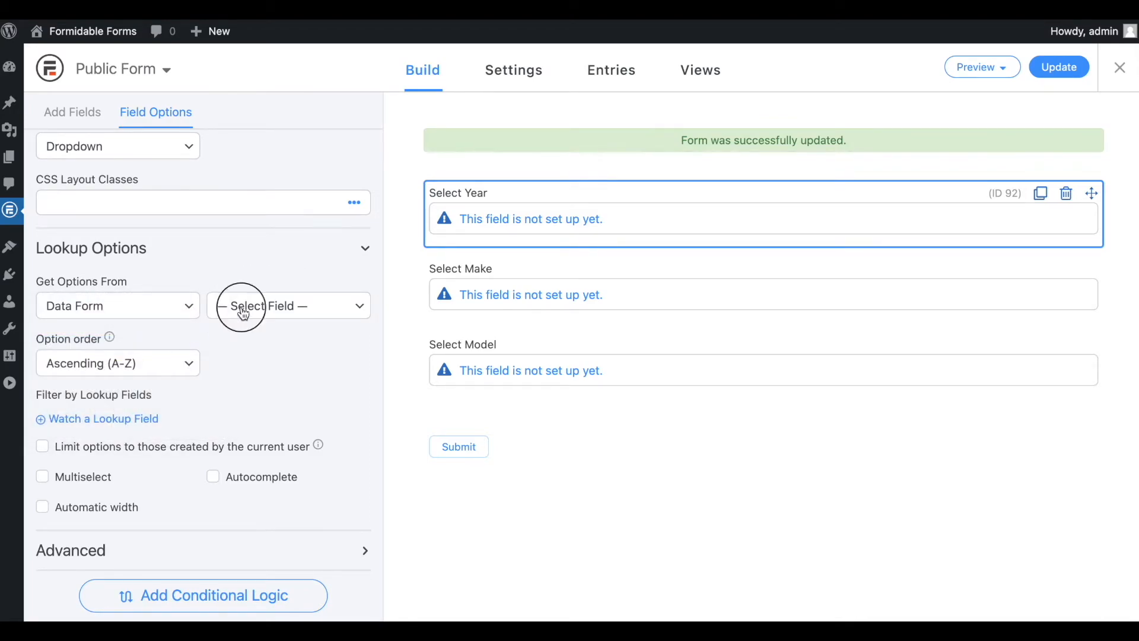
left_click(241, 327)
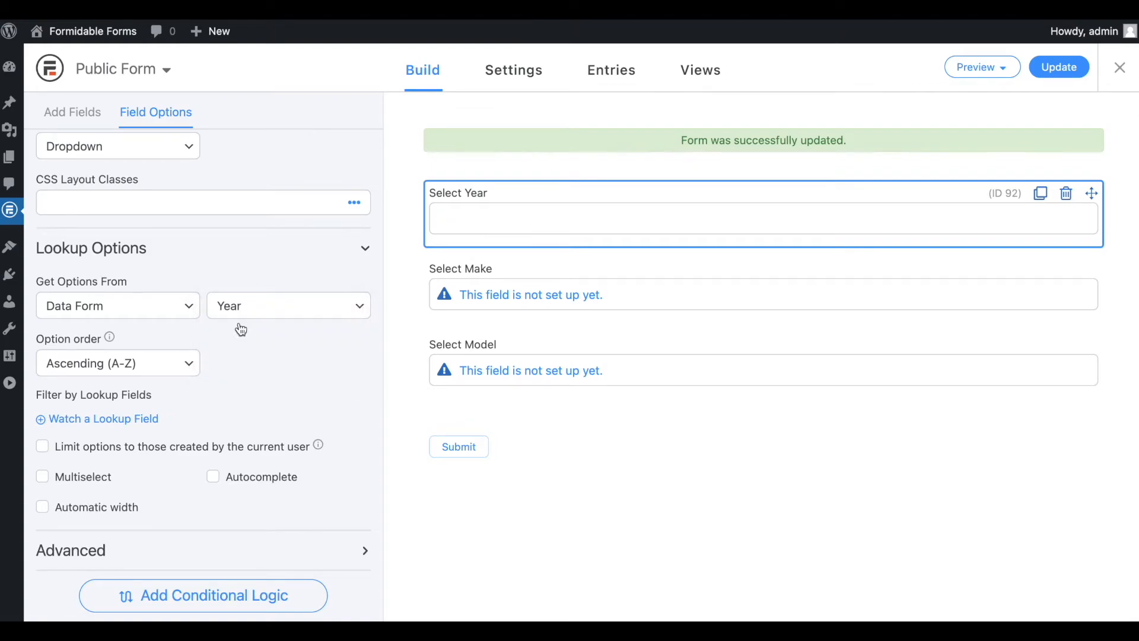
Set the Select Make lookup field to get its options from the Make field of Data Form
left_click(448, 297)
left_click(173, 308)
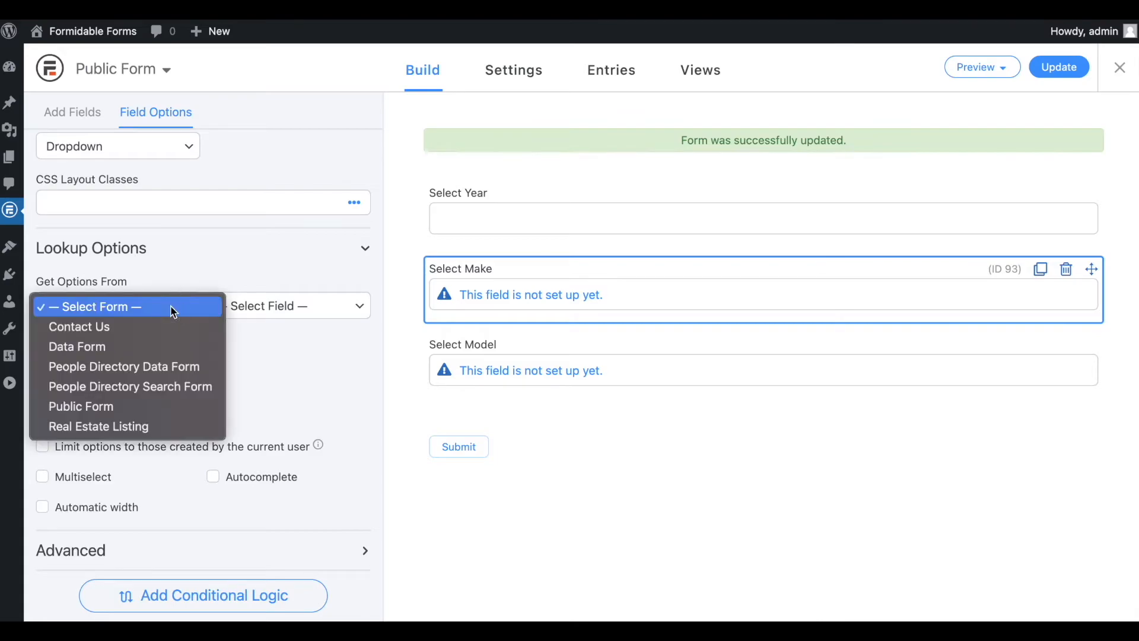
left_click(160, 346)
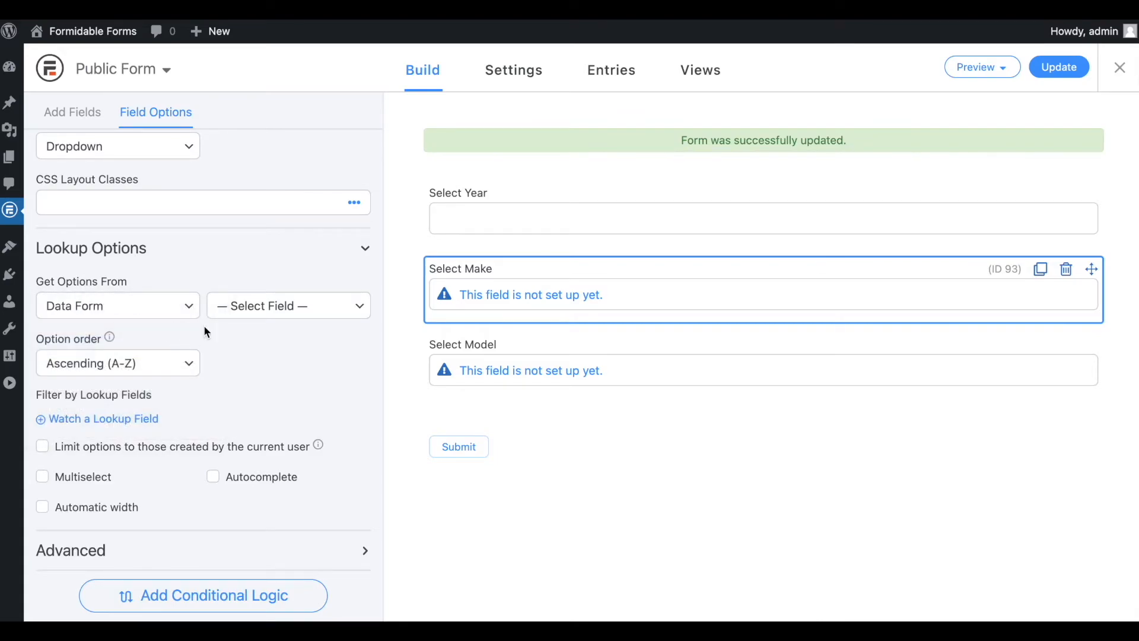
left_click(243, 315)
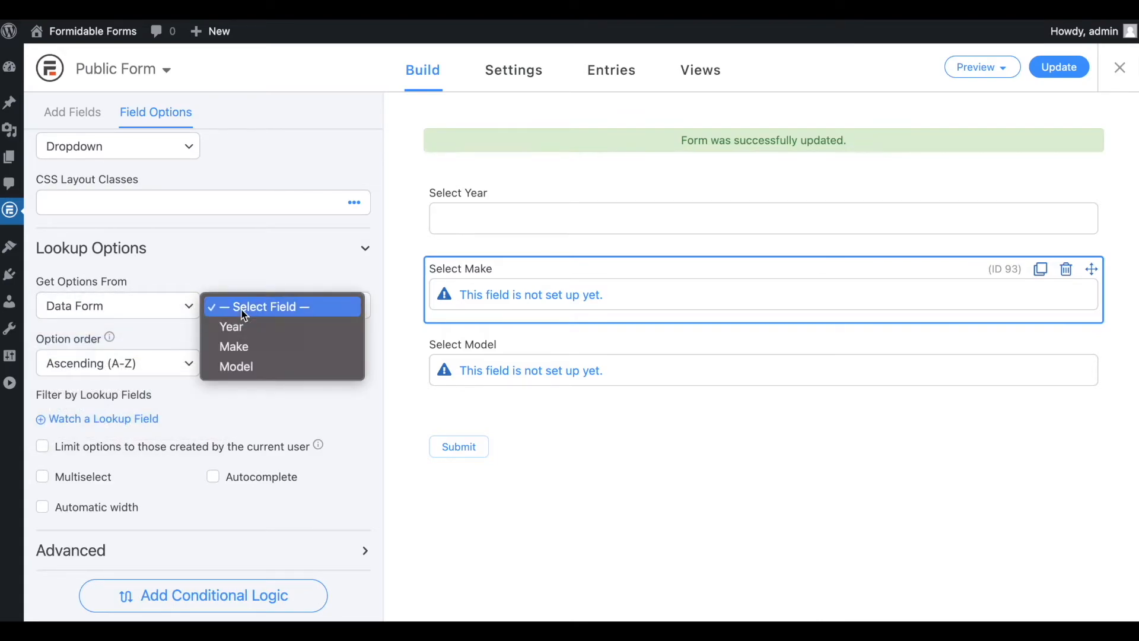
left_click(235, 347)
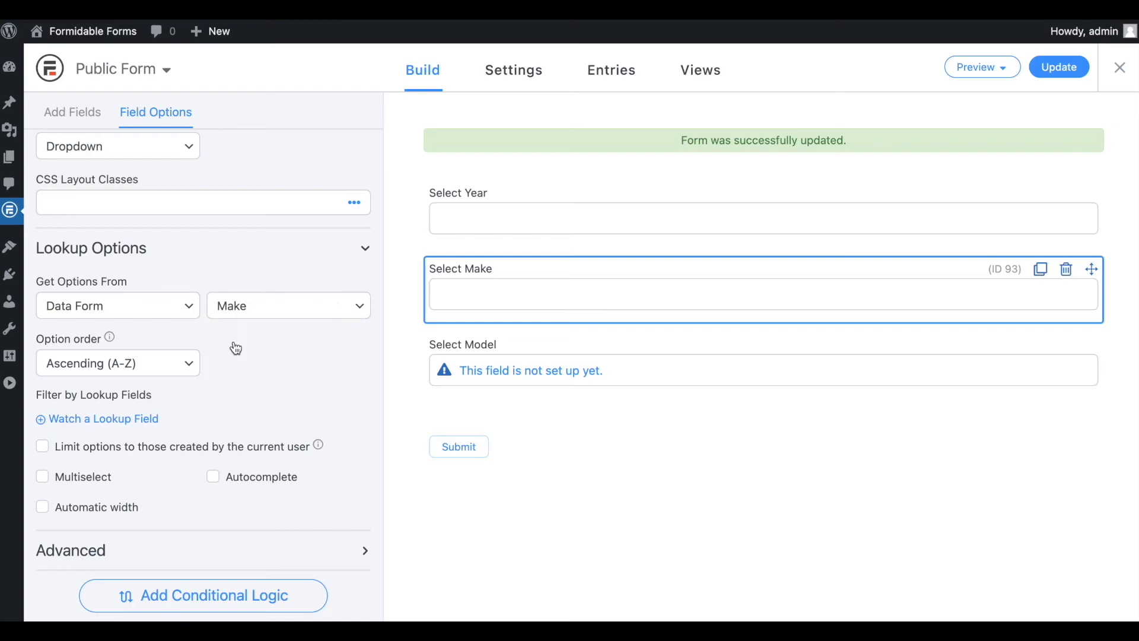
Filter the Select Make options by watching the Select Year lookup field
left_click(140, 422)
left_click(138, 420)
left_click(132, 437)
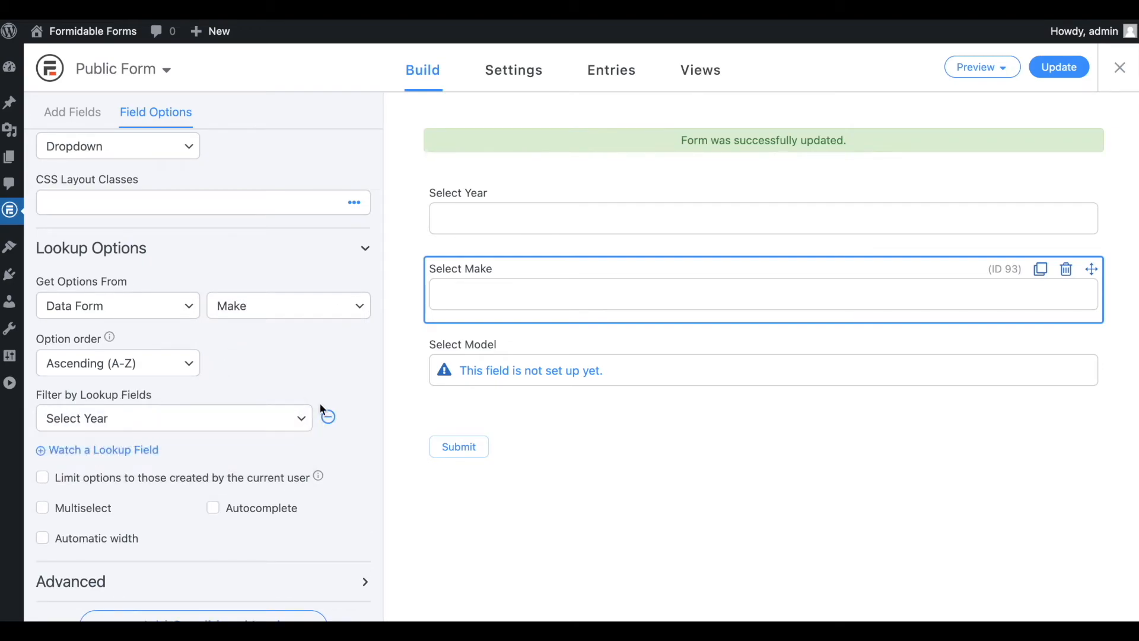
Set the Select Model lookup field to get its options from the Model field of Data Form
left_click(443, 372)
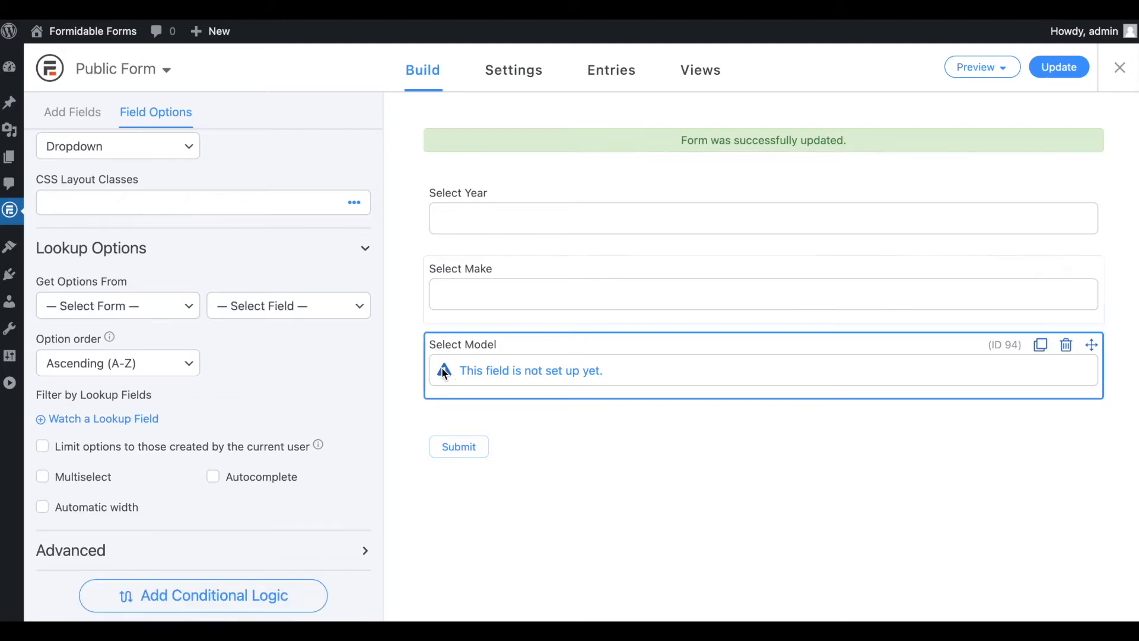
left_click(141, 307)
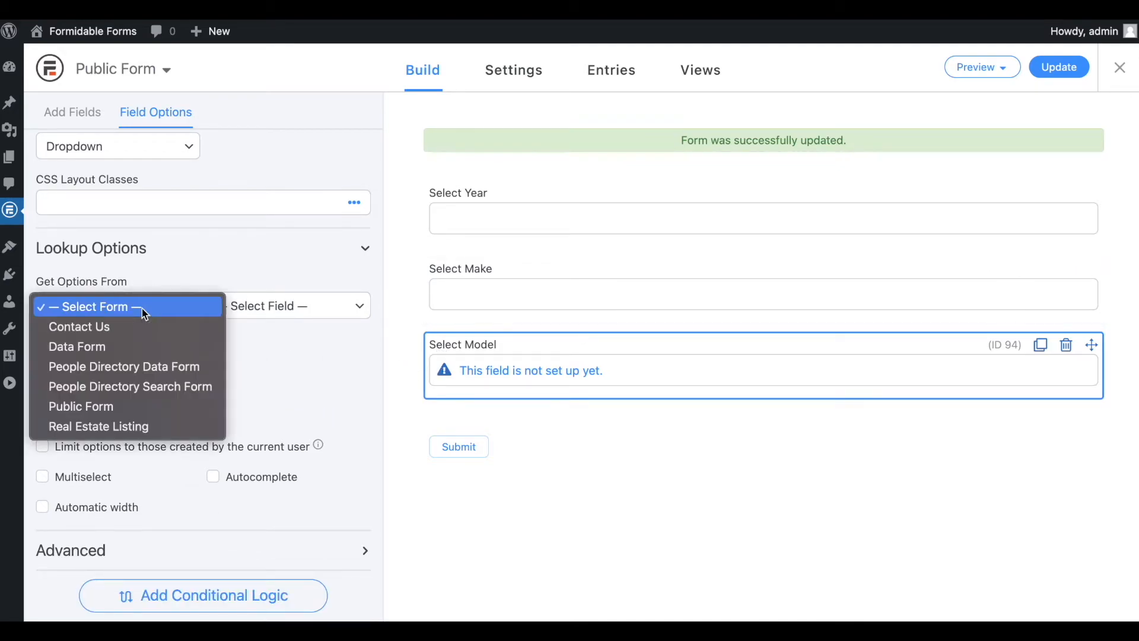
left_click(142, 346)
left_click(234, 309)
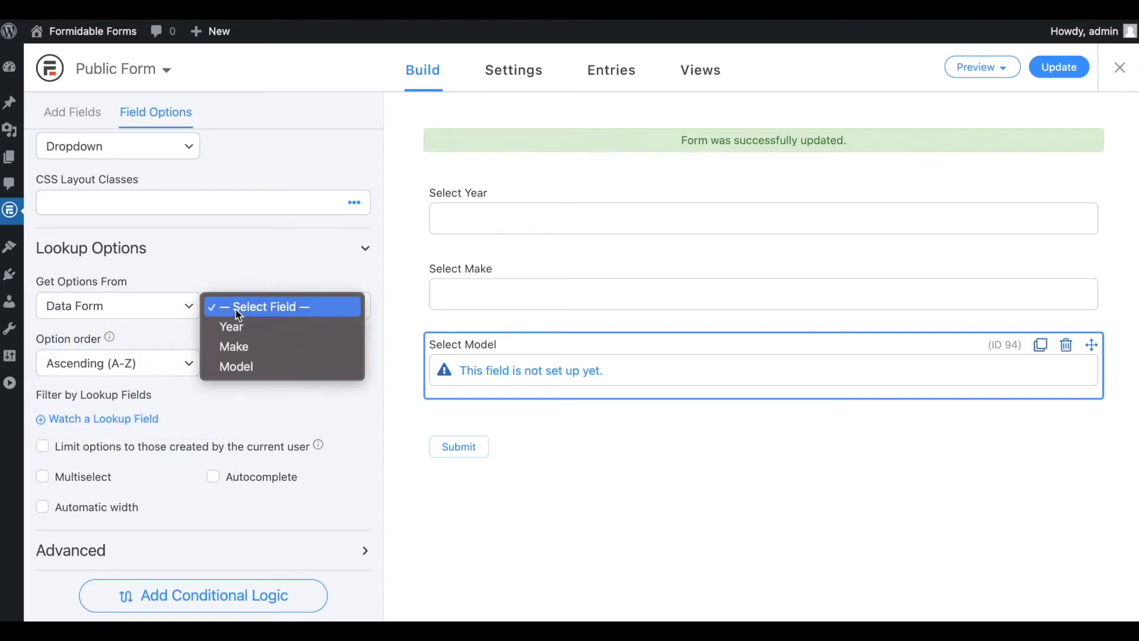
left_click(242, 367)
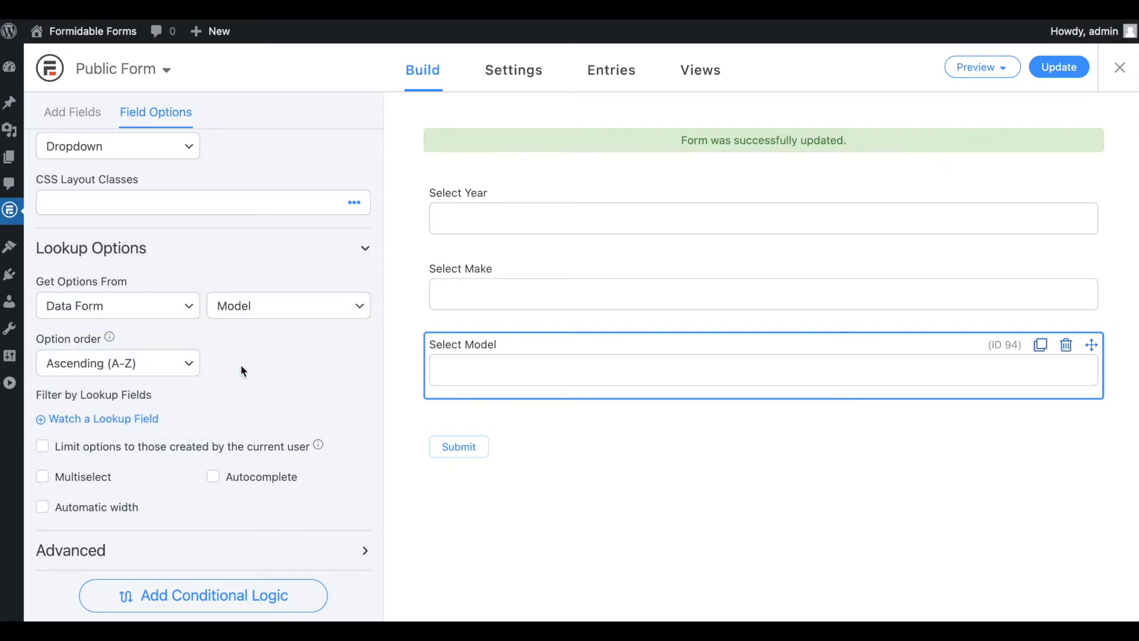
Filter the Select Model options by watching both the Select Year and Select Make lookup fields
left_click(142, 427)
left_click(140, 420)
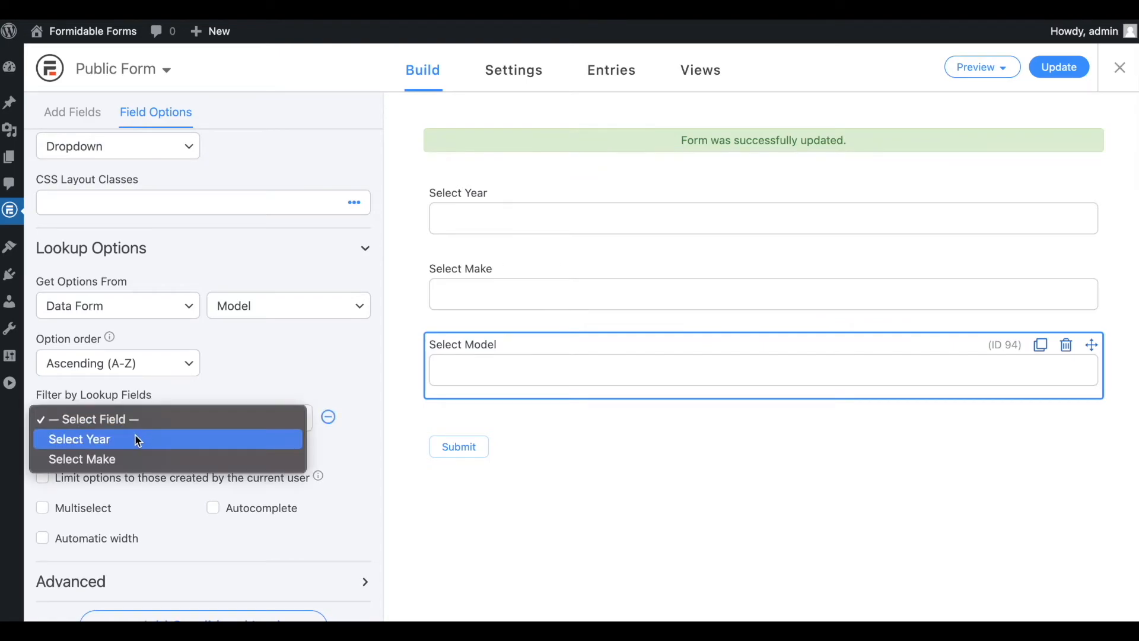
left_click(139, 438)
left_click(126, 450)
left_click(122, 450)
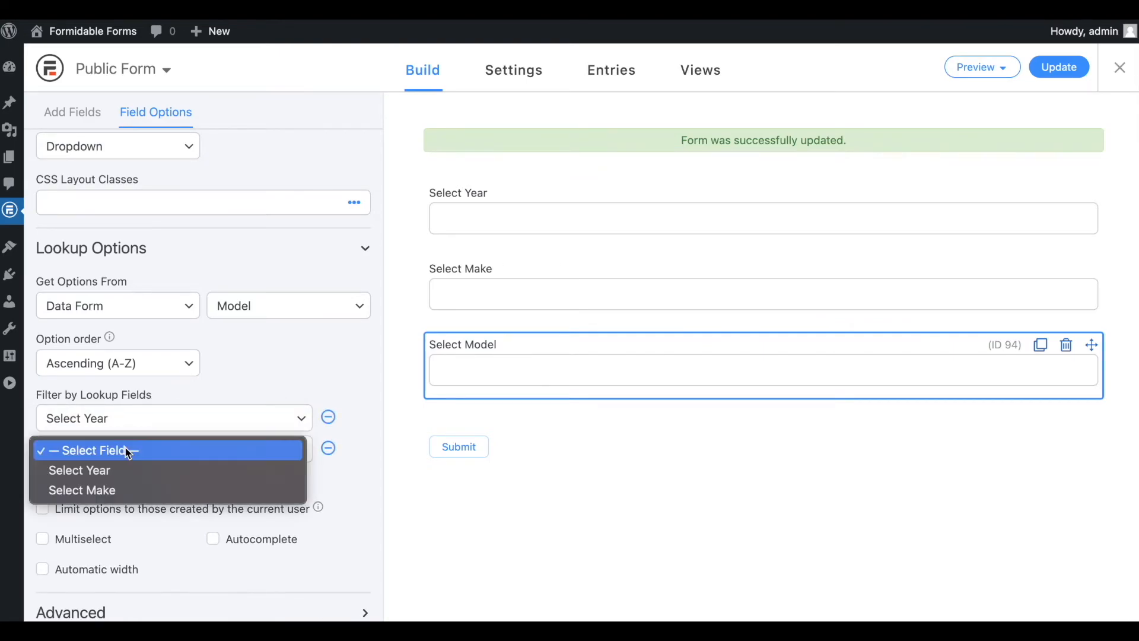
left_click(121, 489)
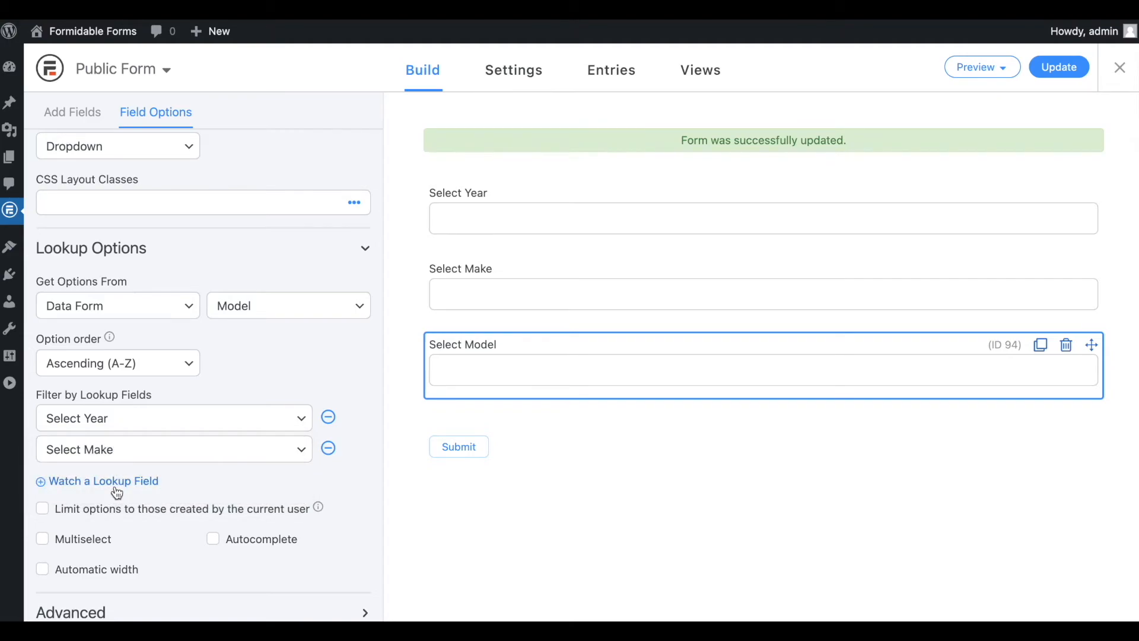
Save the Public Form and preview it in the theme
left_click(1079, 77)
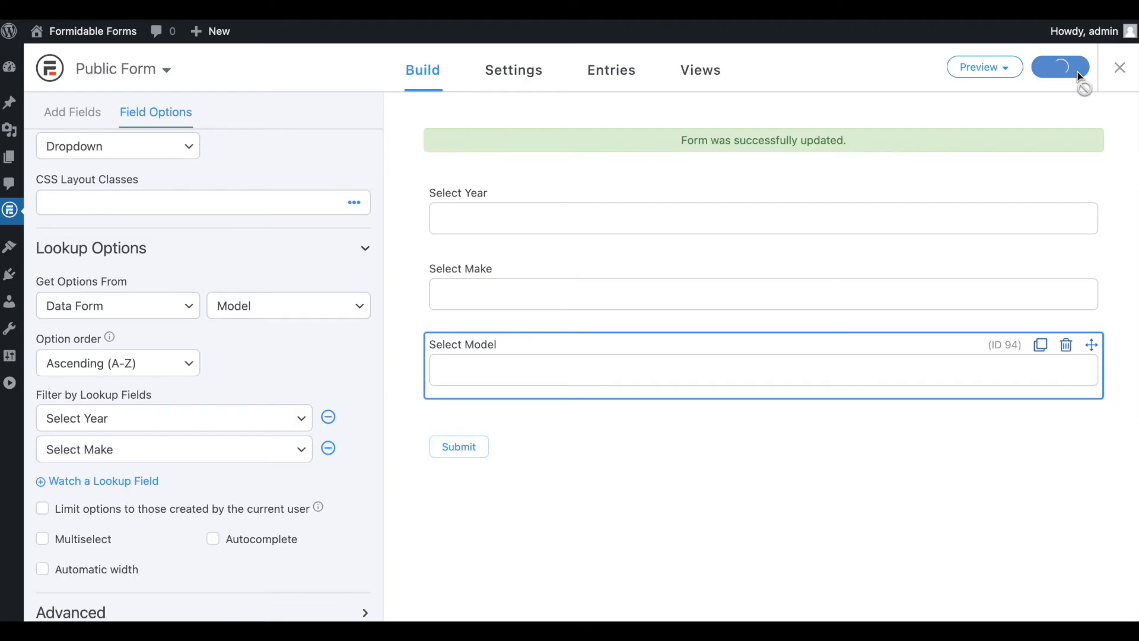
left_click(985, 71)
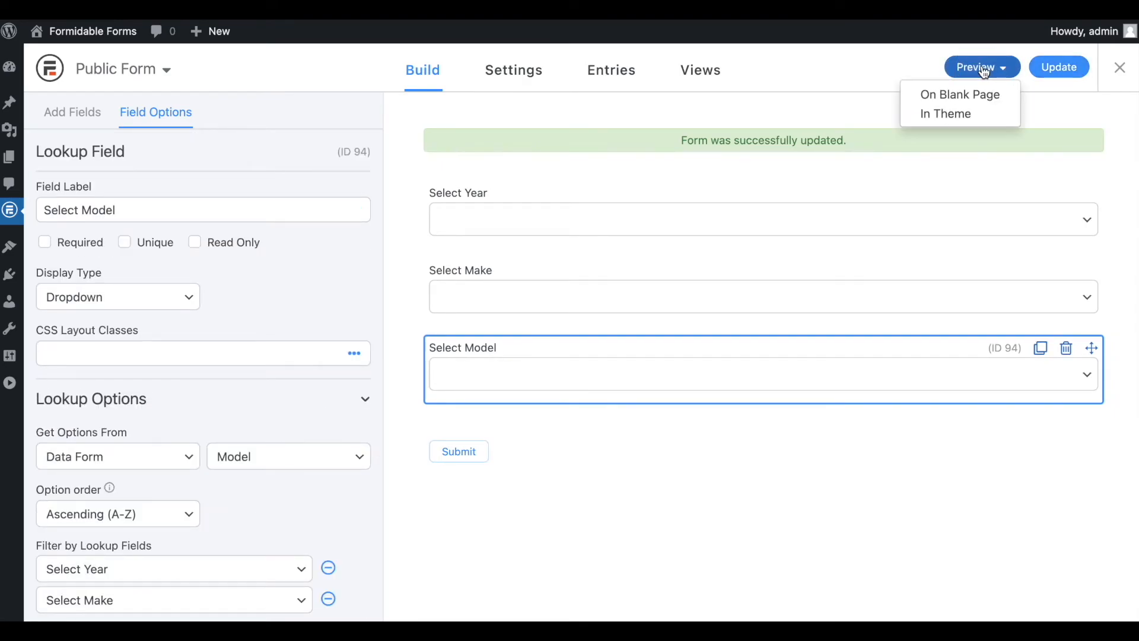
left_click(966, 113)
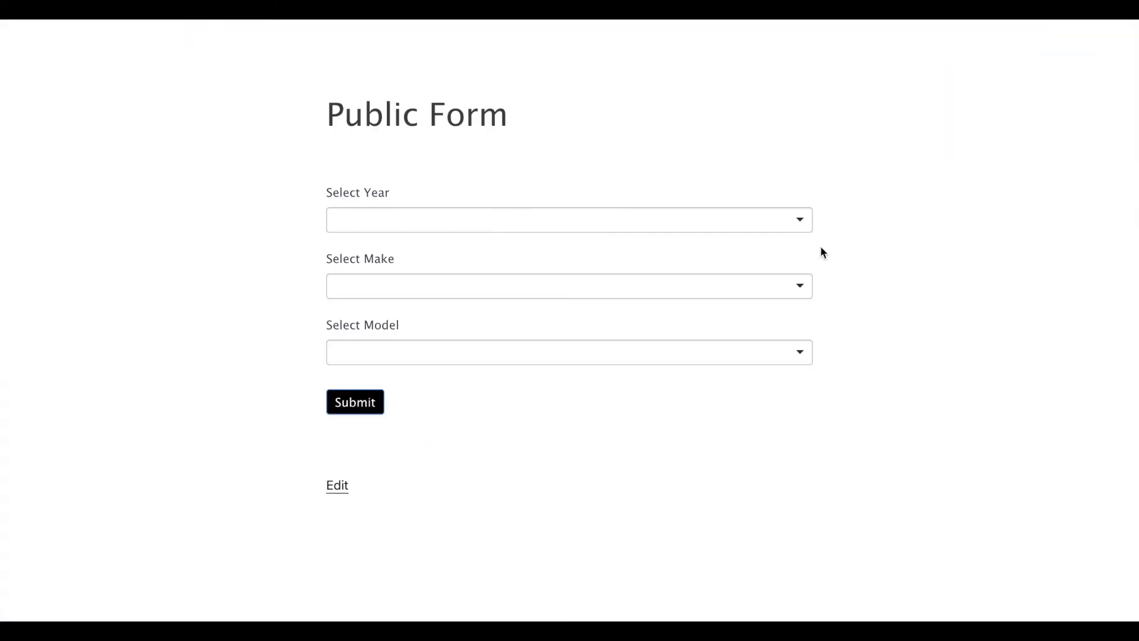
Test the dependent dropdowns in the preview by choosing year 1990, make Buick and model Coachbuilder
left_click(796, 223)
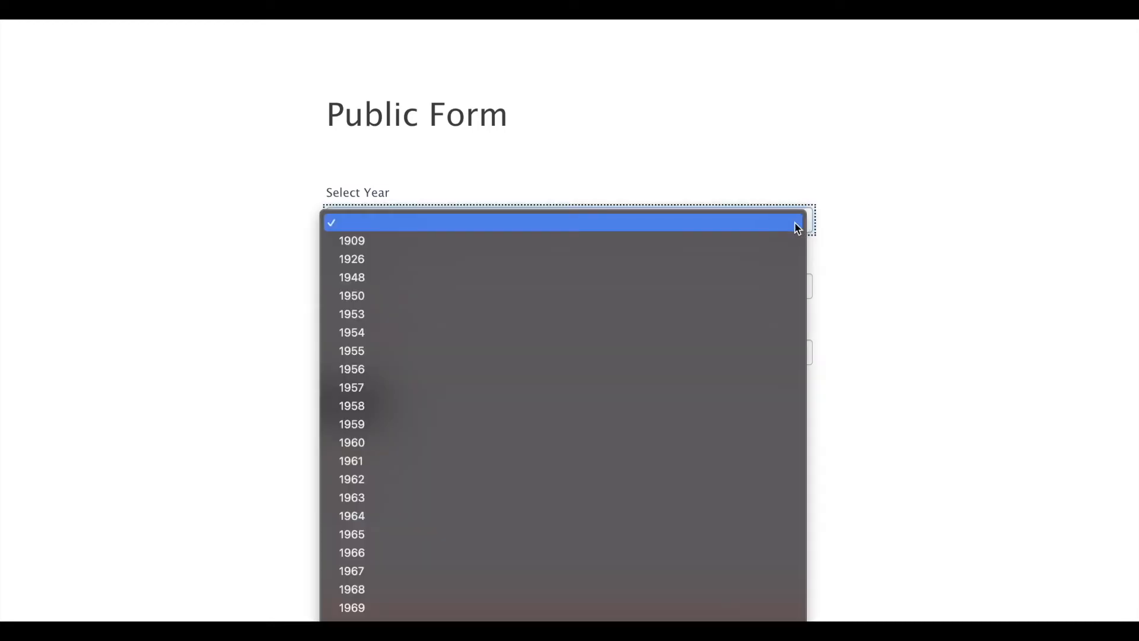
scroll(699, 310, "down", 10)
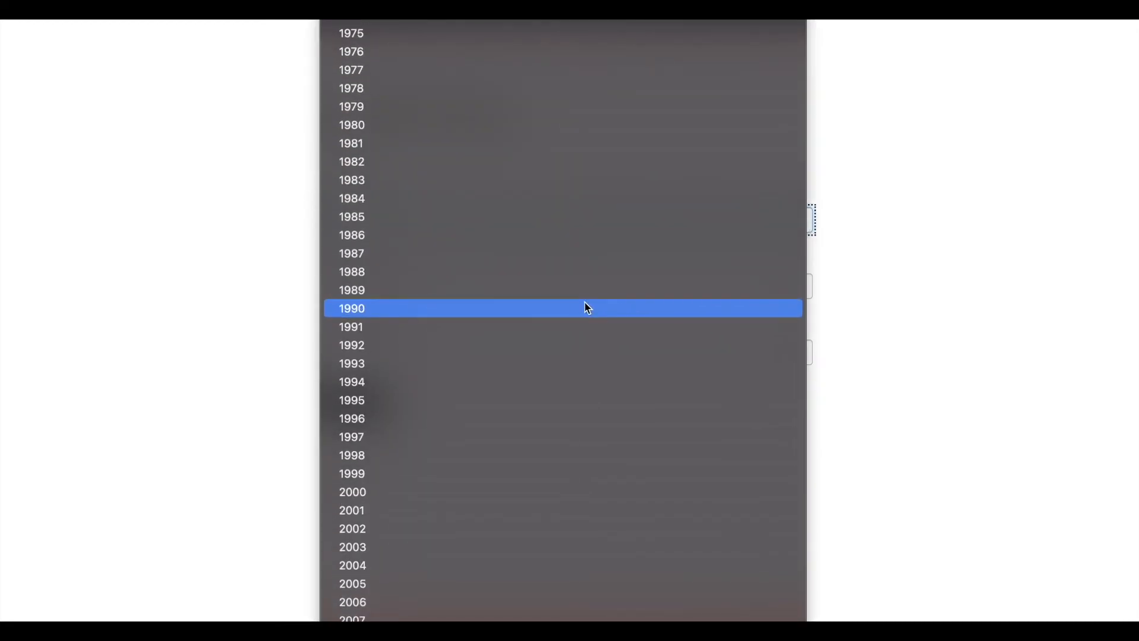
left_click(562, 308)
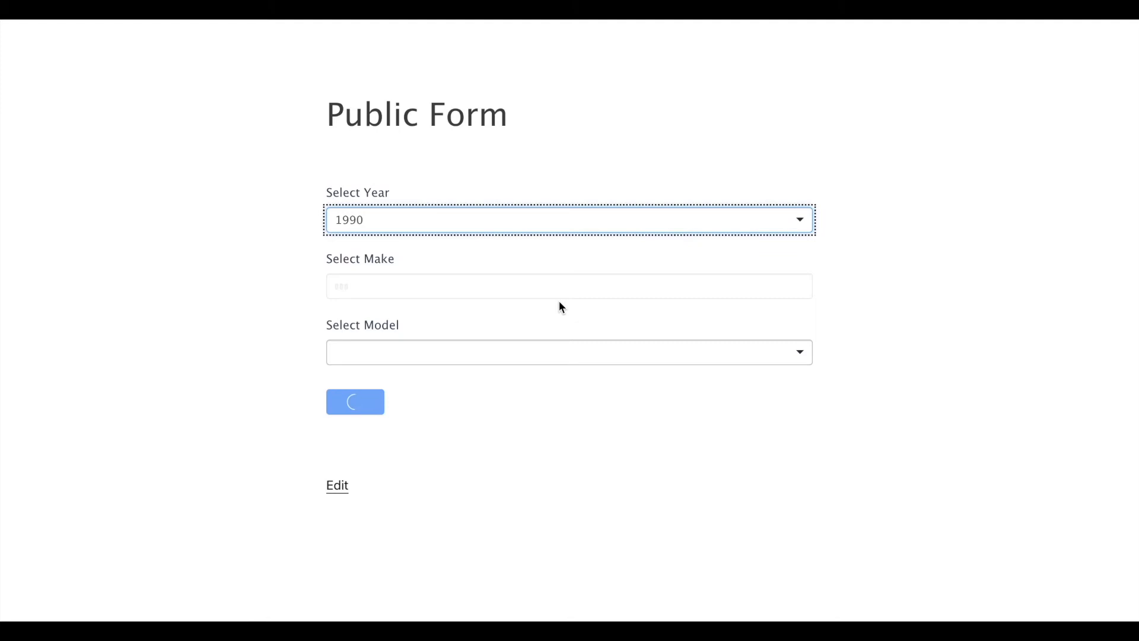
left_click(562, 289)
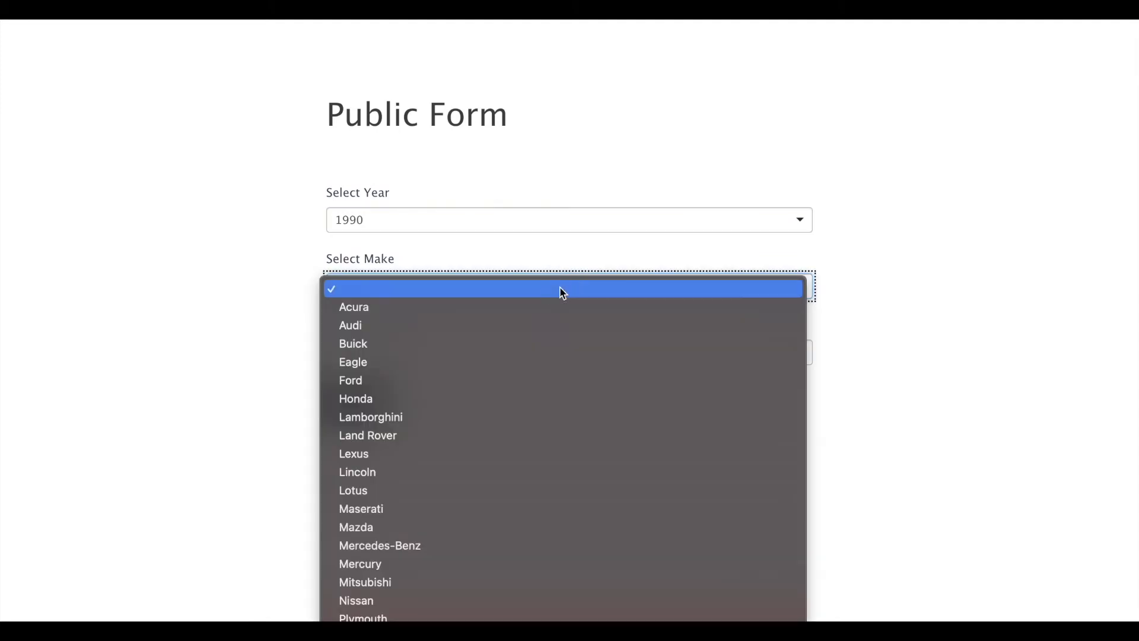
left_click(531, 350)
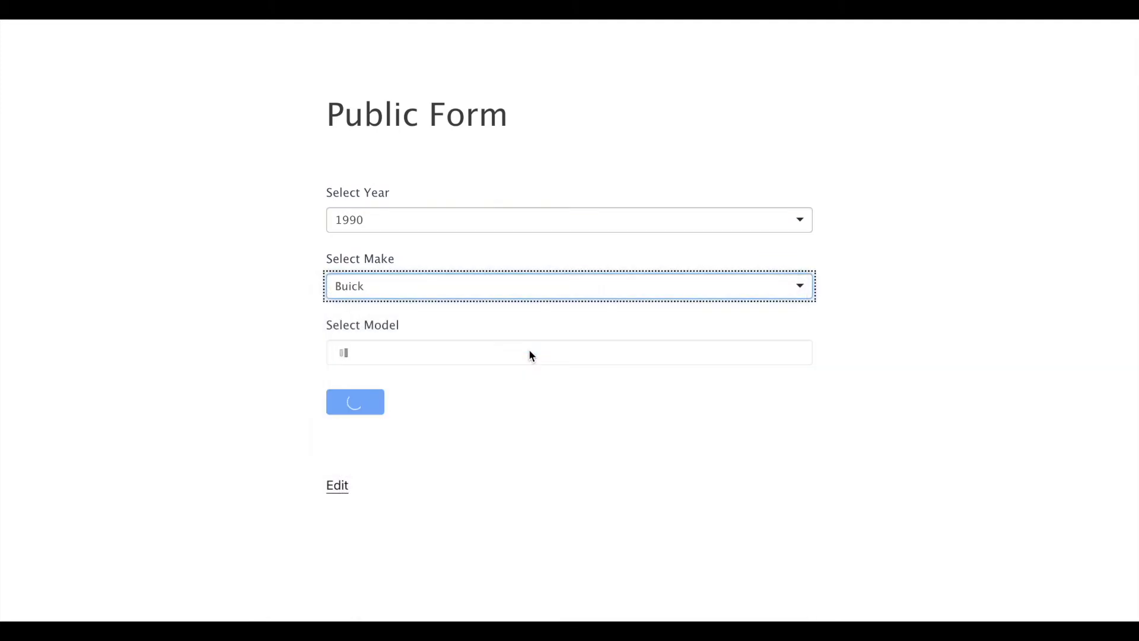
left_click(529, 351)
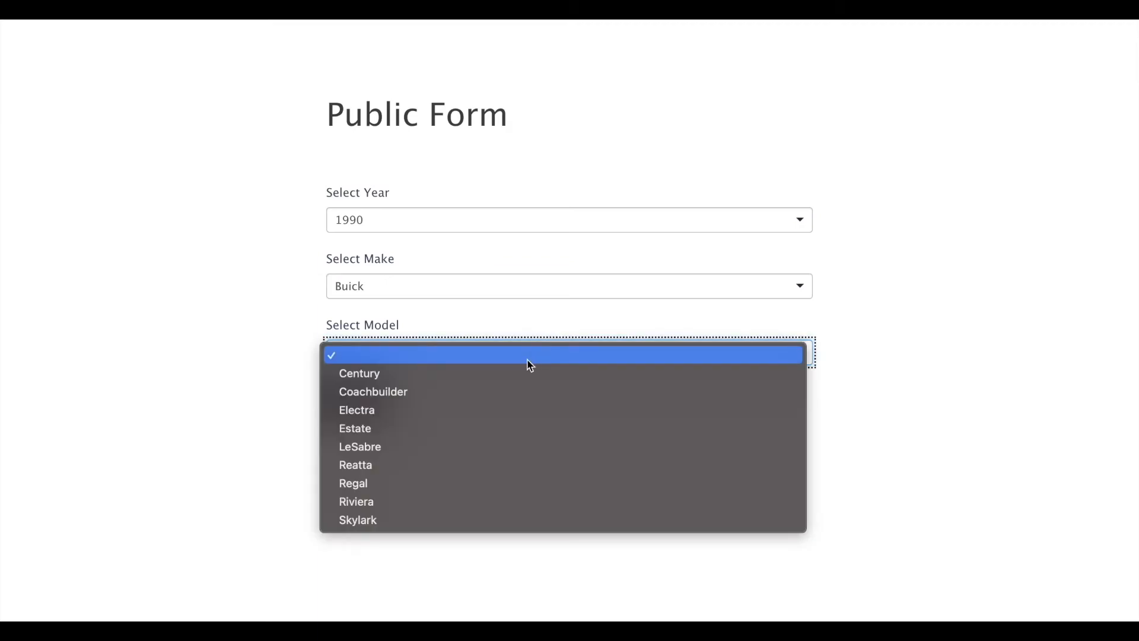
left_click(521, 393)
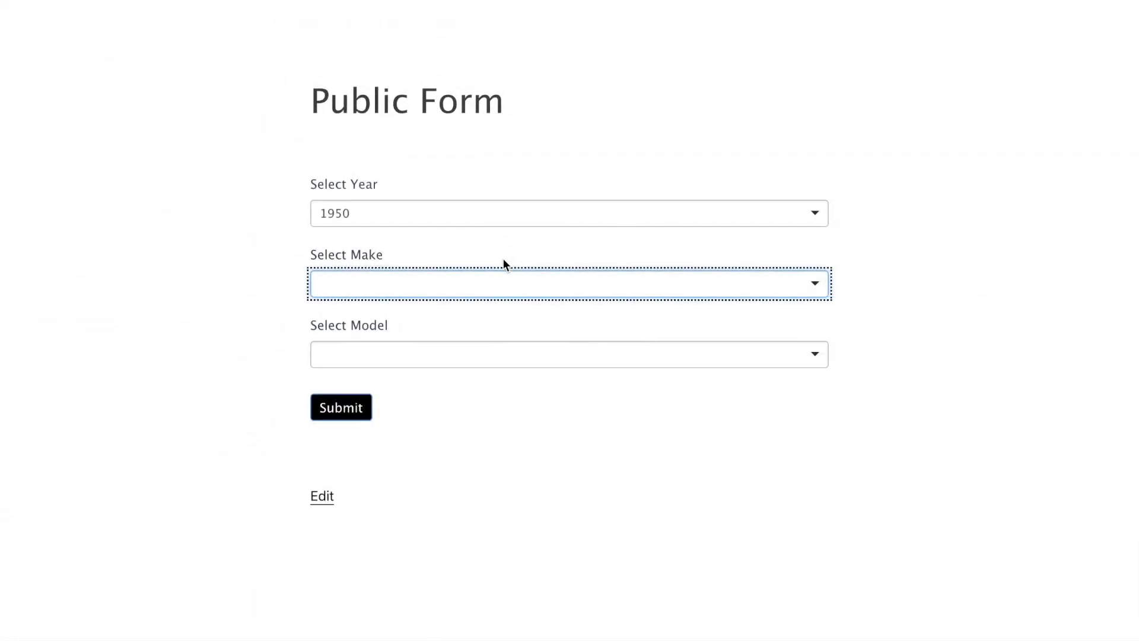
Test the dropdowns for year 1950, checking Select Model without a make, then choosing make Hillman and model Minx Magnificent
left_click(496, 346)
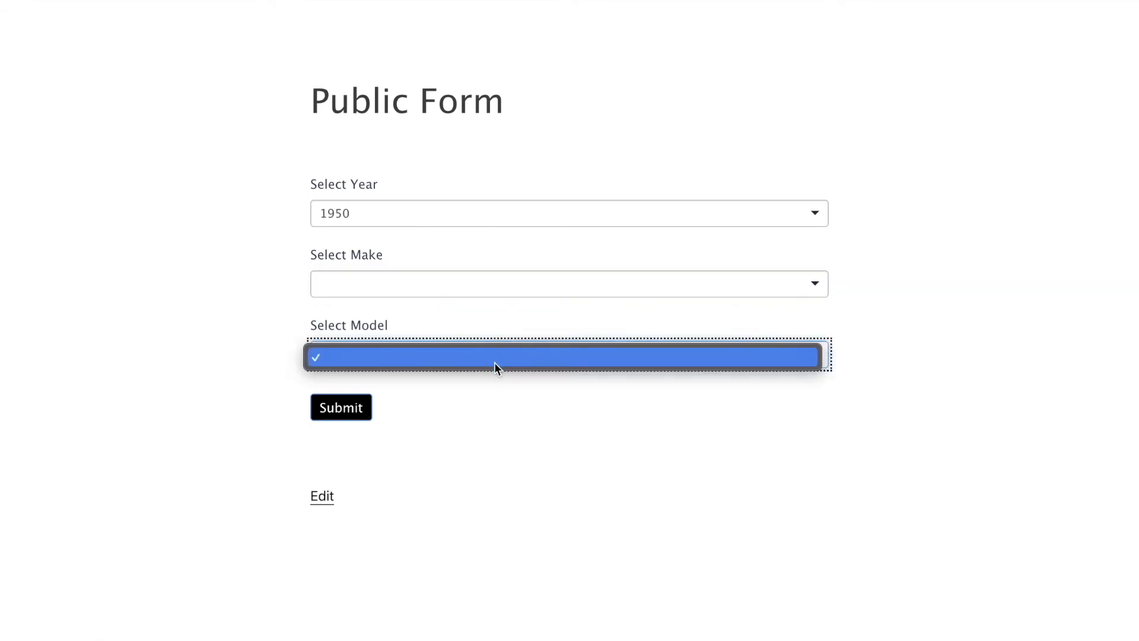
left_click(496, 287)
left_click(496, 287)
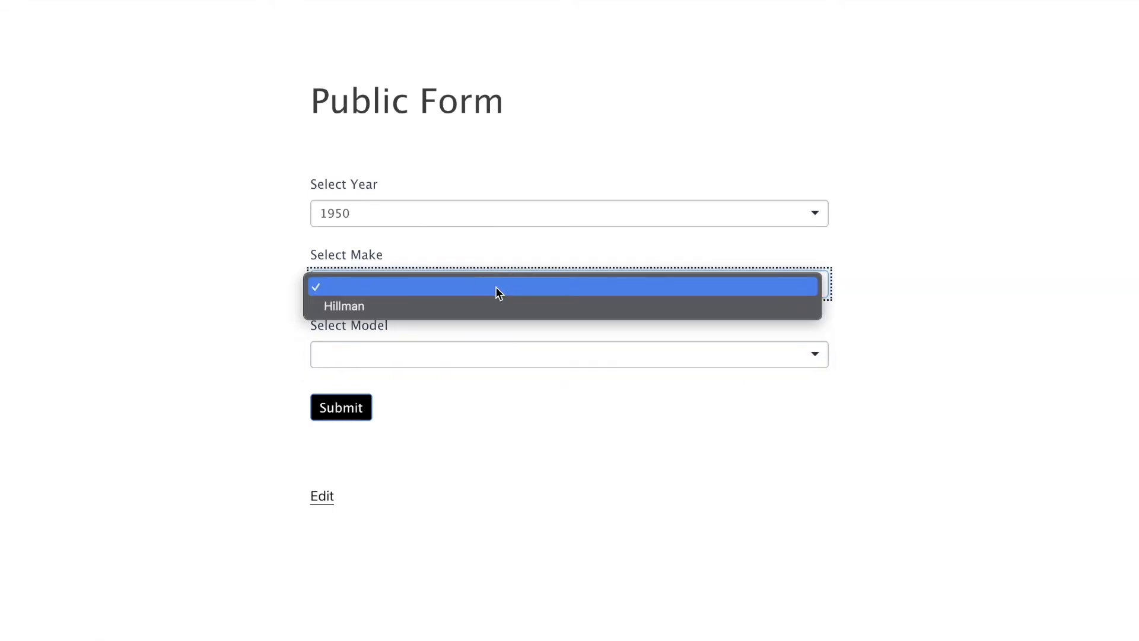
left_click(496, 305)
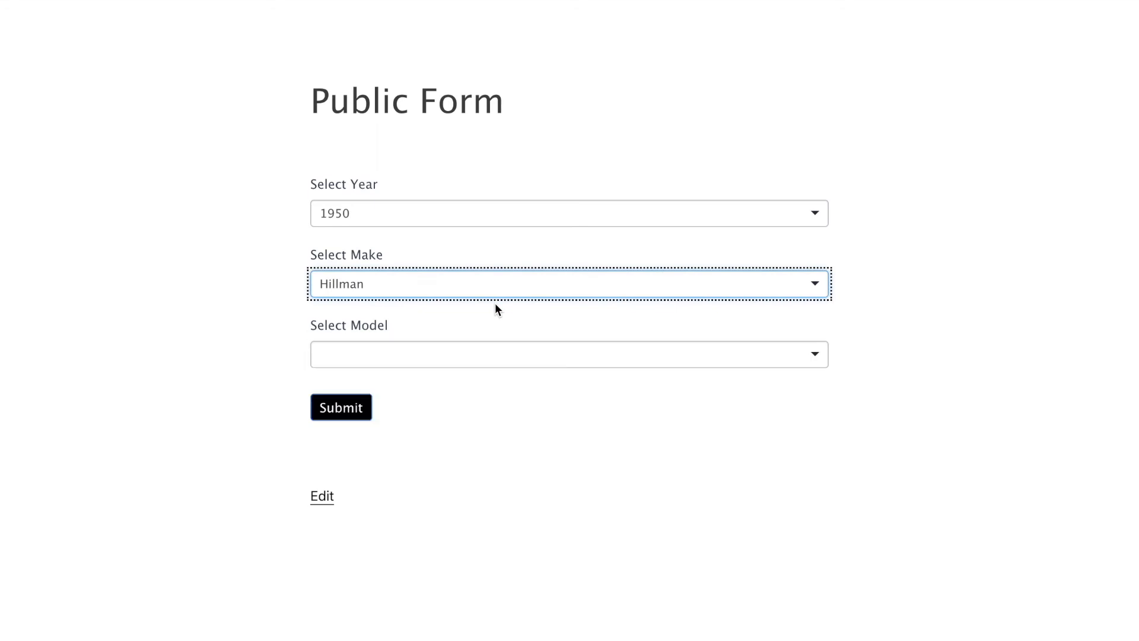
left_click(493, 346)
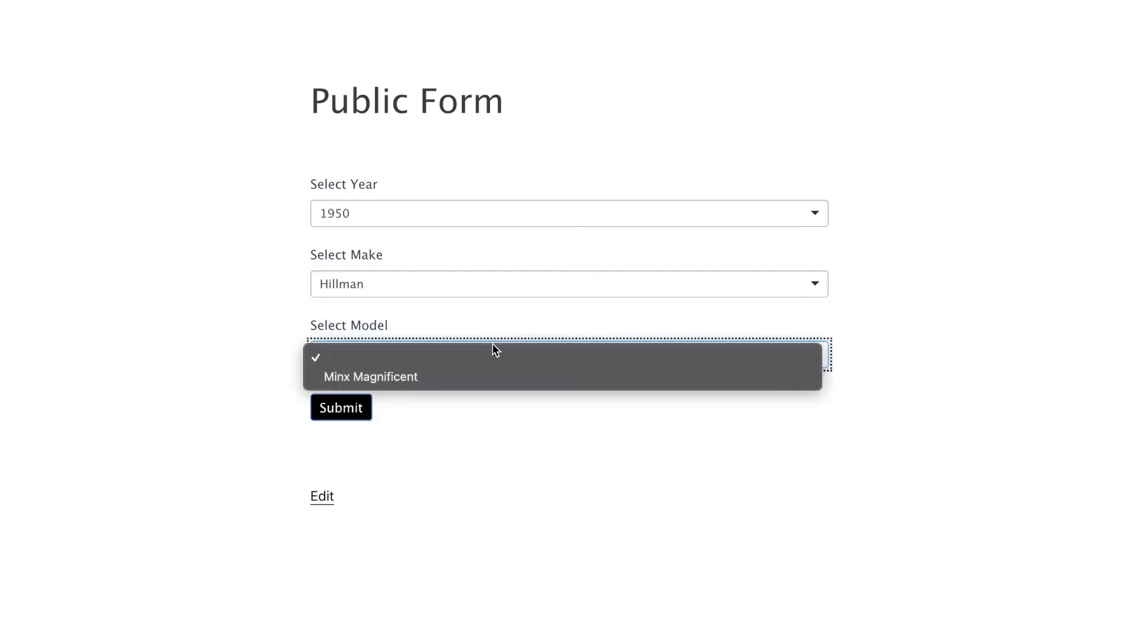
left_click(490, 376)
left_click(502, 396)
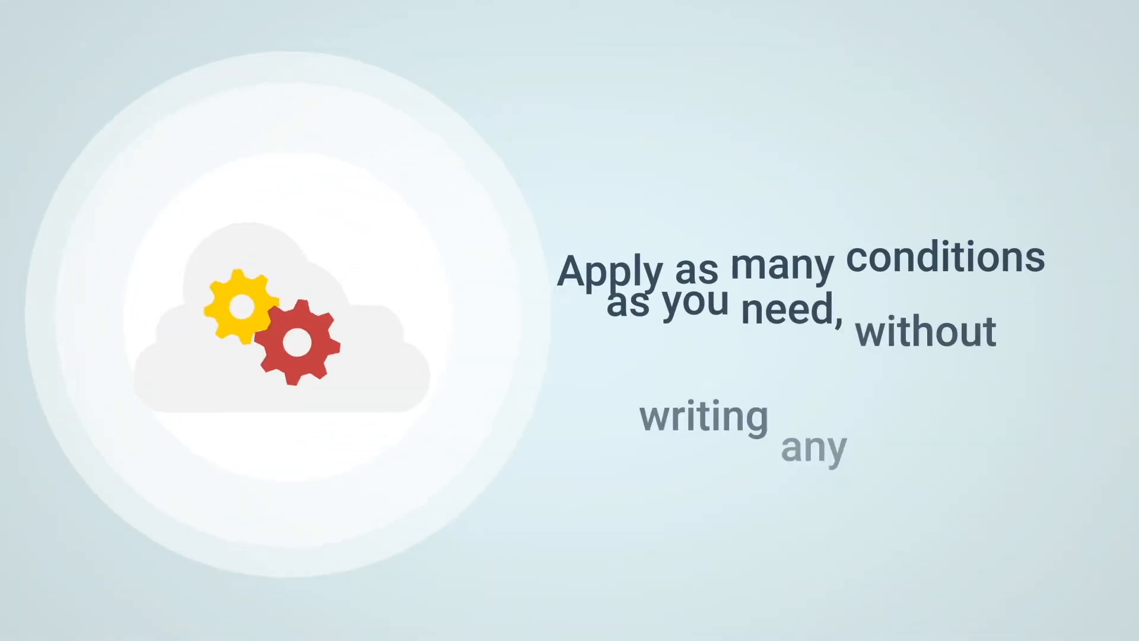